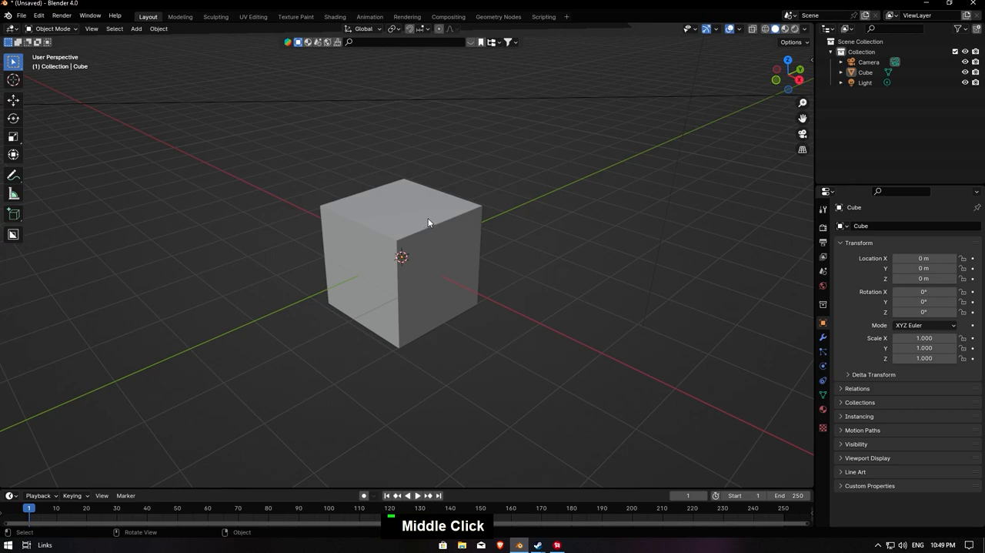
- Delete the default cube and add a mesh plane at the world origin
middle_drag(429, 213, 440, 224)
click(439, 224)
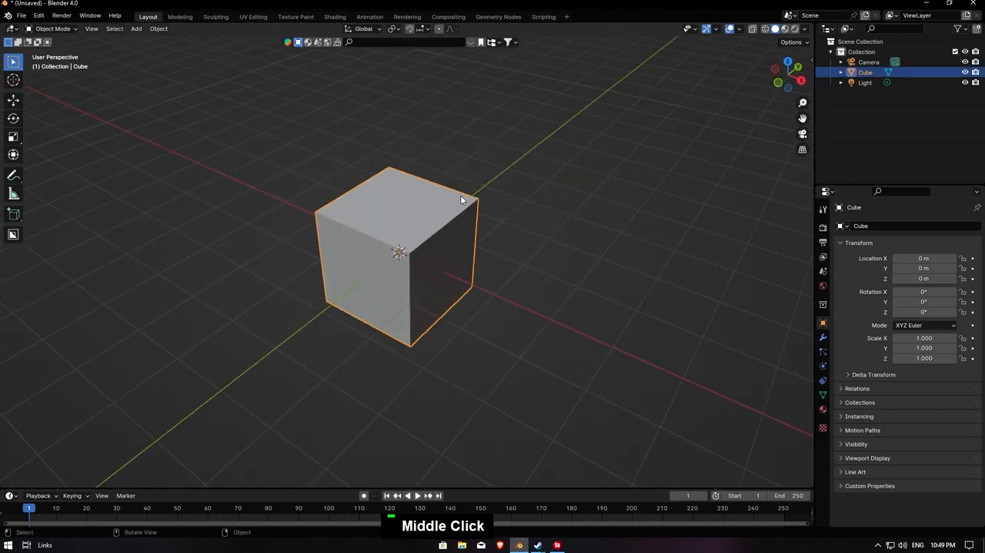
key(Delete)
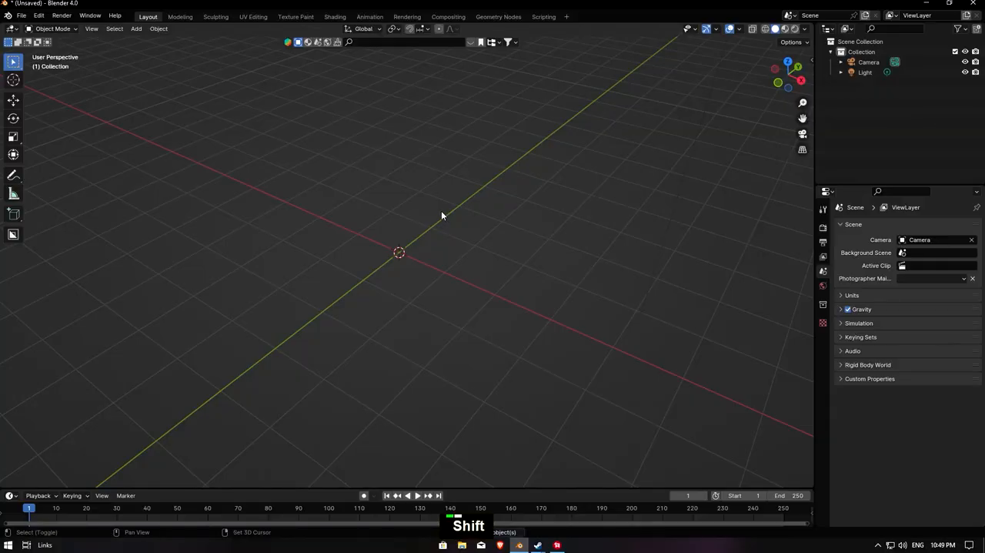
key(shift+a)
mouse_move(444, 225)
click(485, 223)
scroll(469, 233, up, 3)
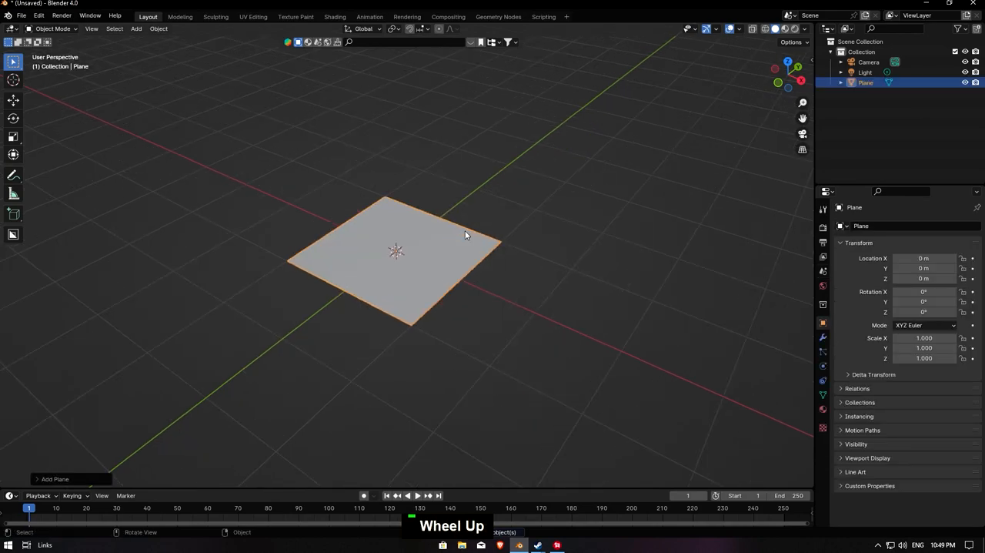
- Cut the plane in Edit Mode with seven evenly spaced loop cuts running parallel to the X axis
key(Tab)
scroll(472, 235, up, 3)
middle_drag(473, 236, 491, 251)
key(ctrl+r)
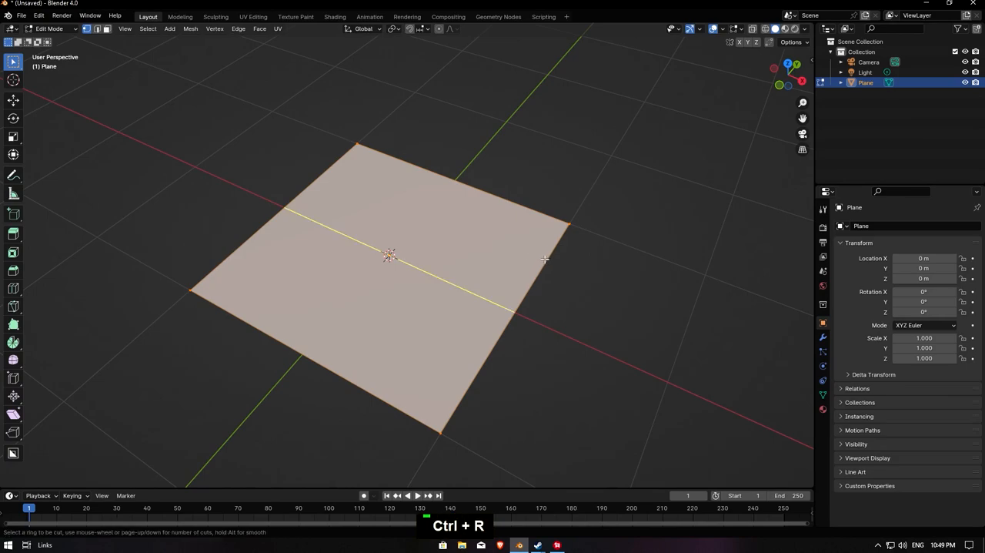
scroll(543, 259, up, 1)
scroll(544, 259, up, 2)
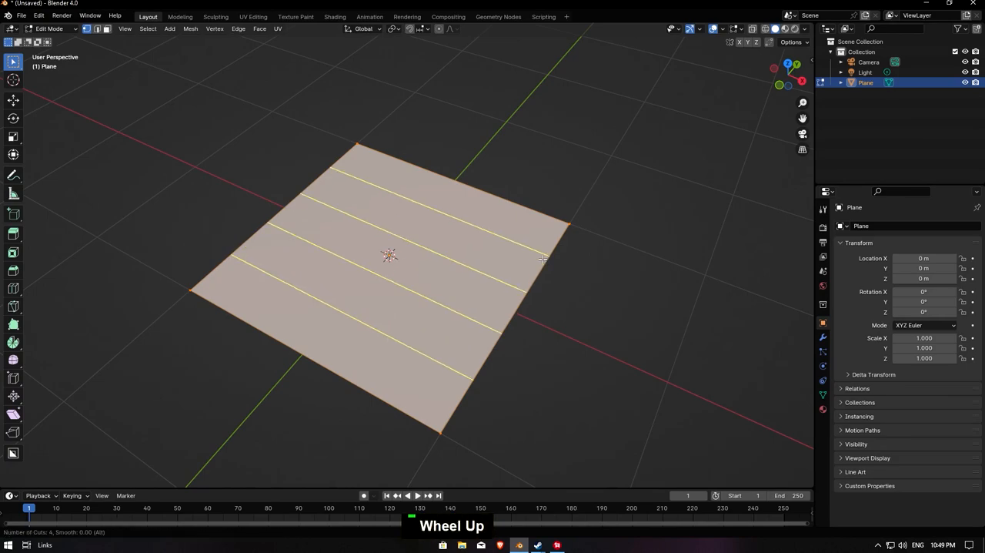
scroll(543, 259, up, 3)
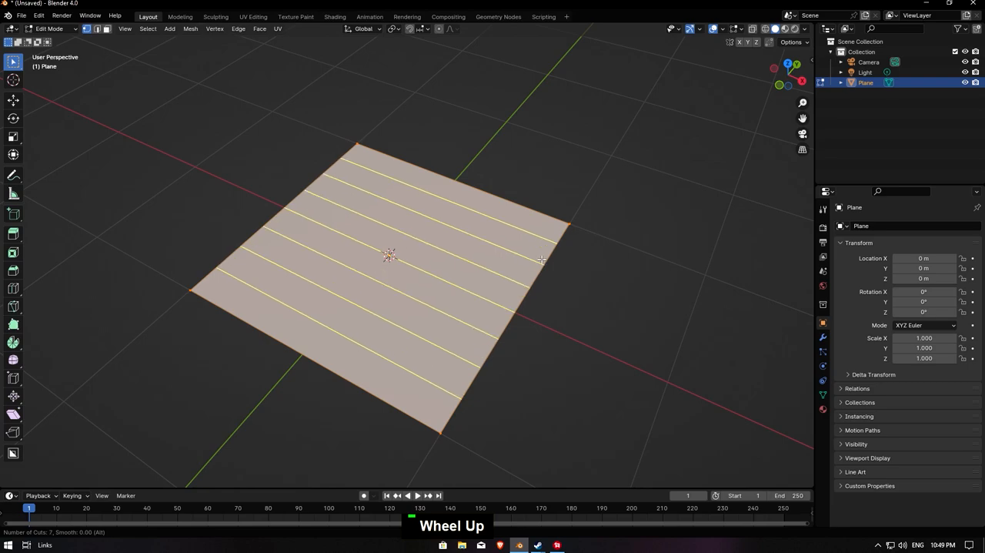
double_click(543, 263)
- From the top view, delete the six upper face strips of the plane, keeping only the two lowest ones
middle_drag(396, 316, 483, 377)
key(grave)
click(436, 185)
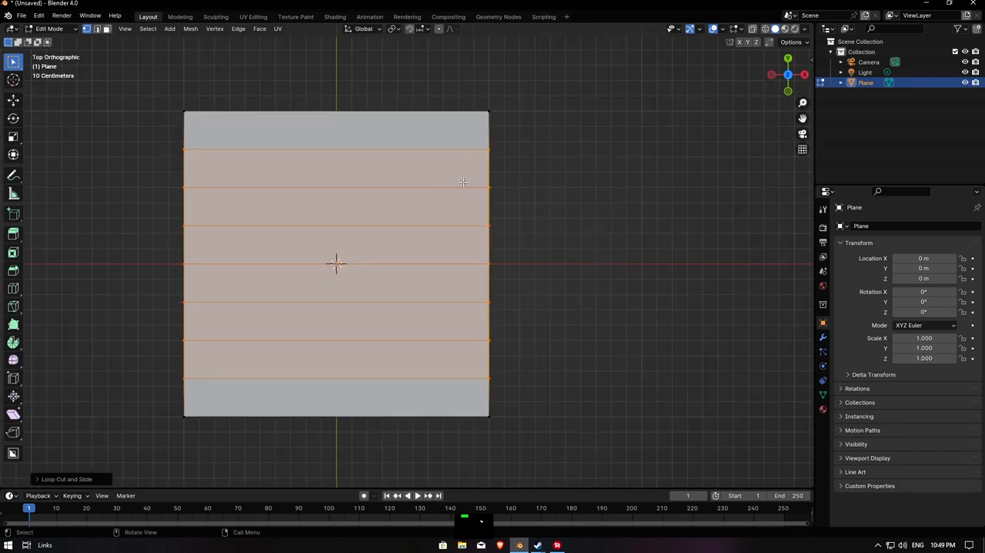
key(3)
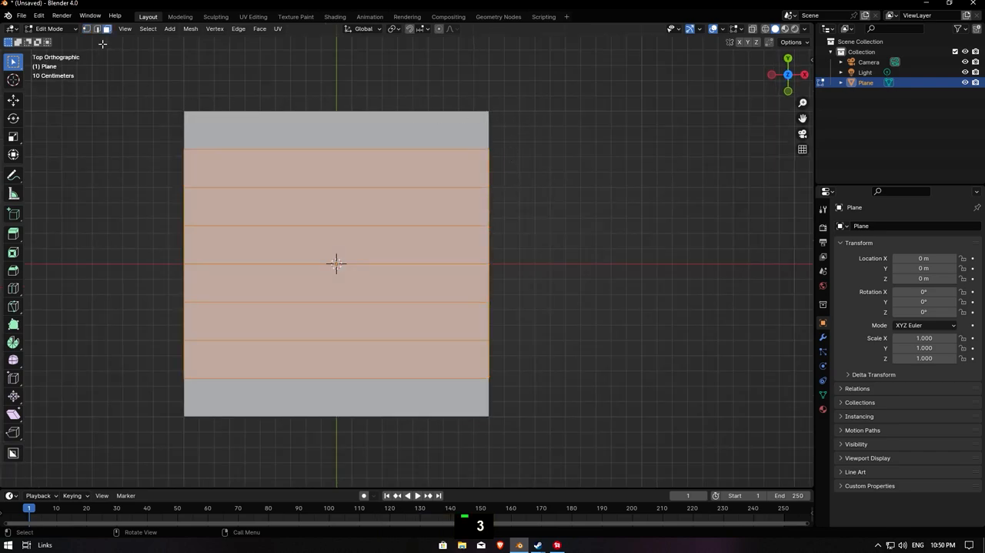
drag(576, 88, 115, 333)
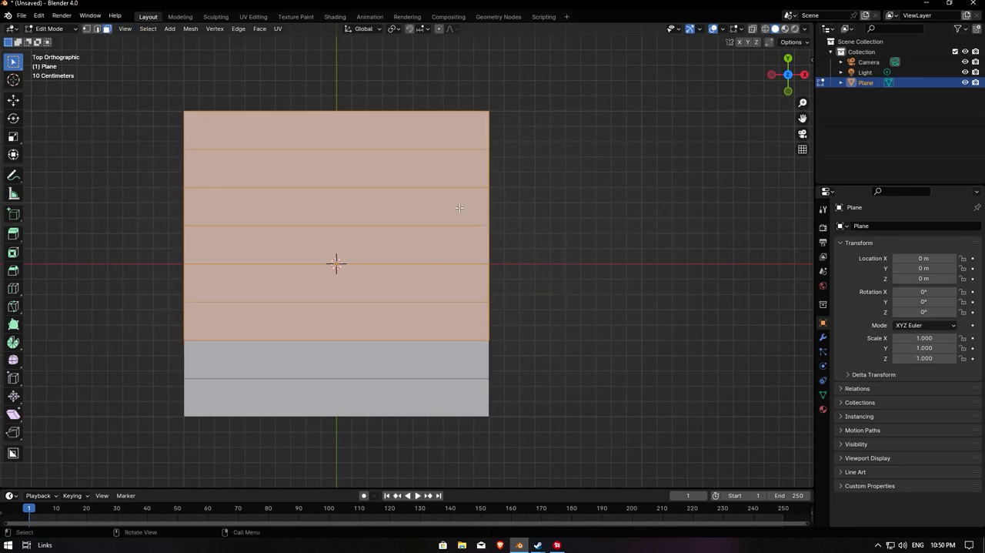
key(Delete)
click(436, 222)
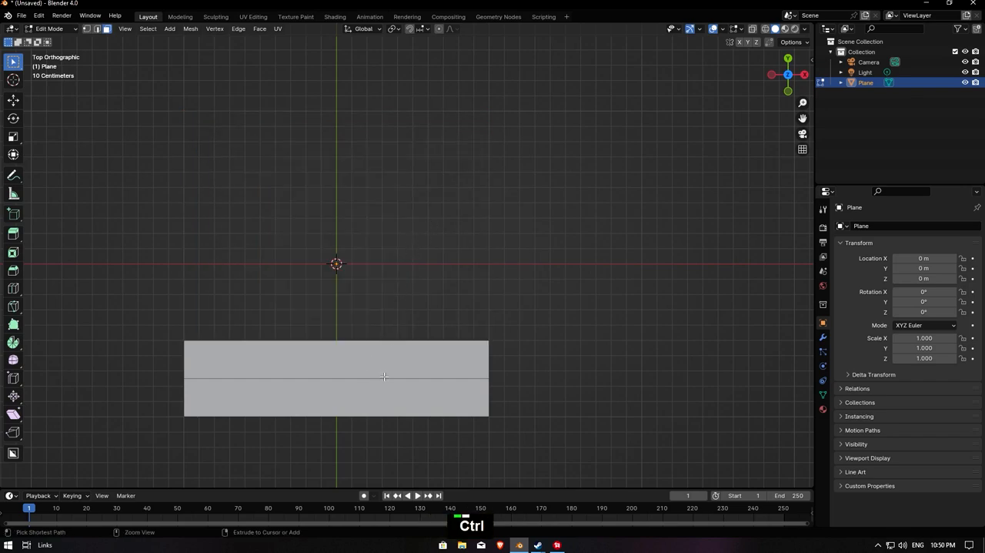
- Add three evenly spaced loop cuts across the two remaining strips
key(ctrl+r)
scroll(383, 386, up, 2)
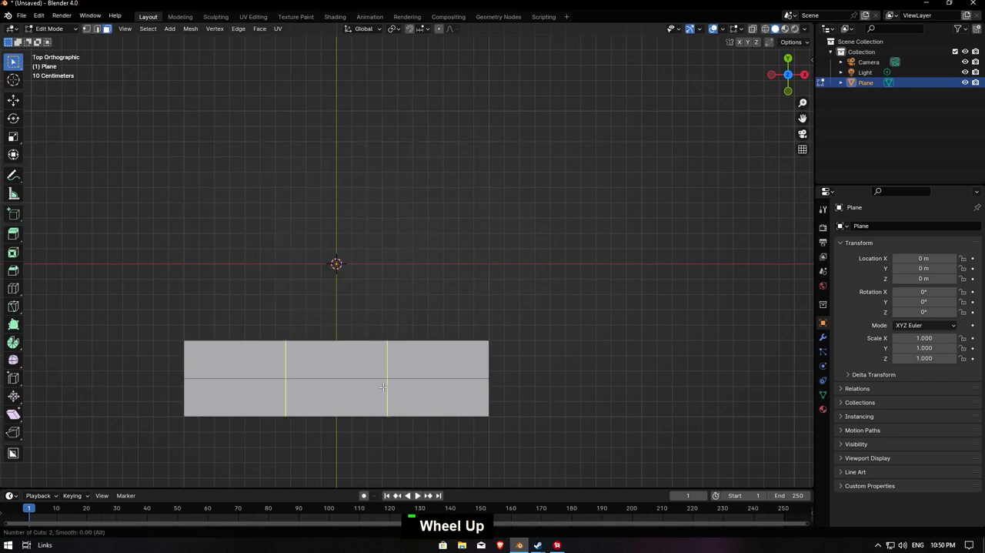
click(384, 386)
click(383, 386)
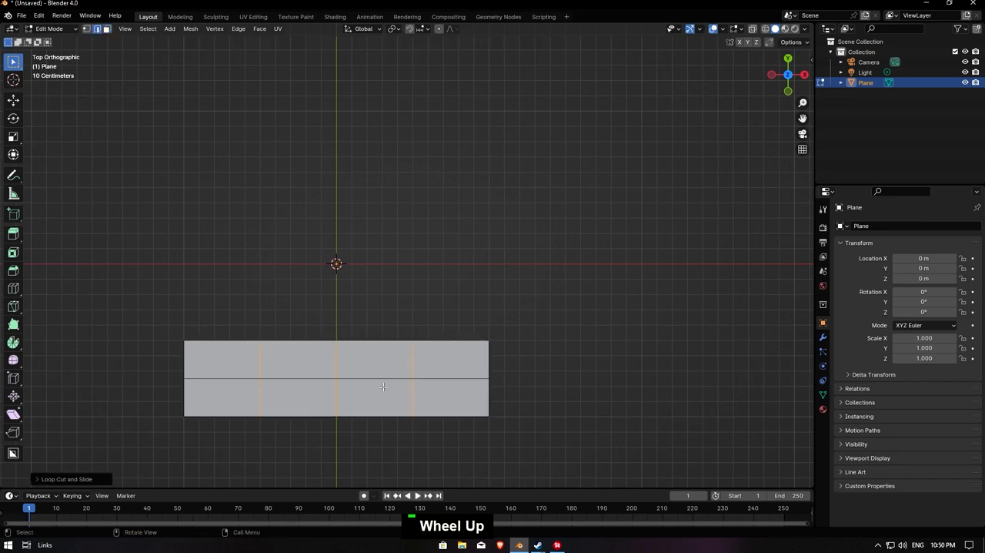
- Dissolve the middle cross edge of the upper row and the two outer cross edges of the lower row to stagger the bricks
key(2)
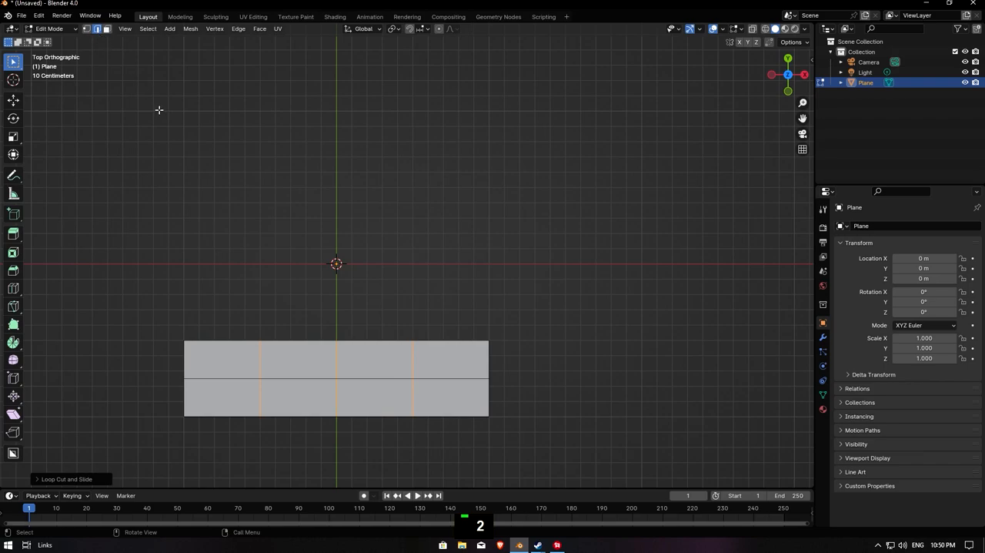
key(2)
click(336, 357)
middle_drag(434, 379, 398, 339)
shift+click(402, 372)
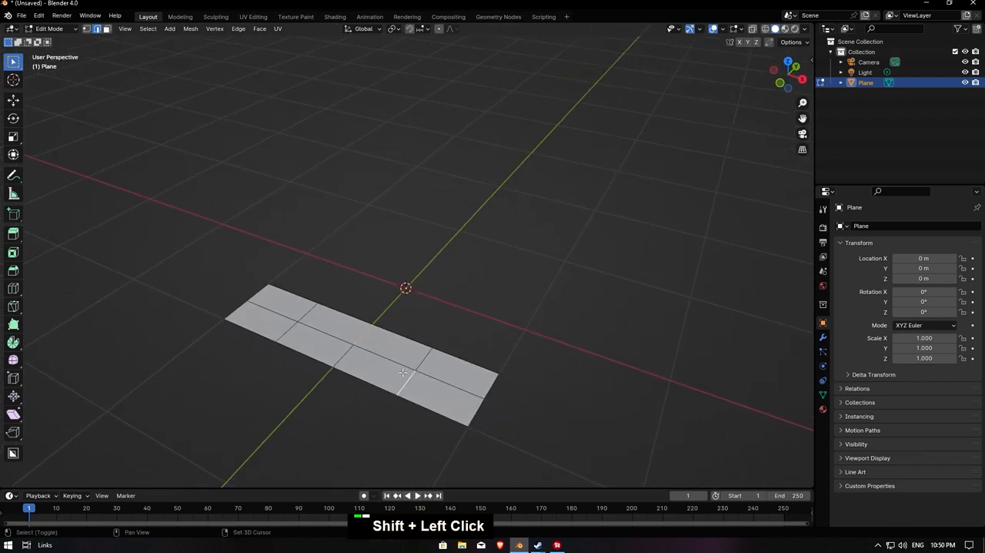
shift+click(285, 324)
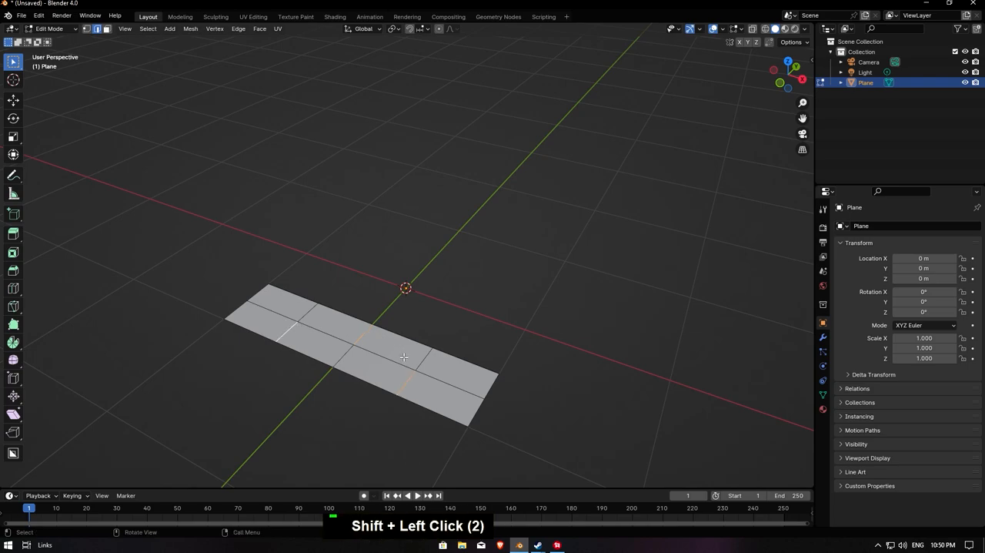
key(Delete)
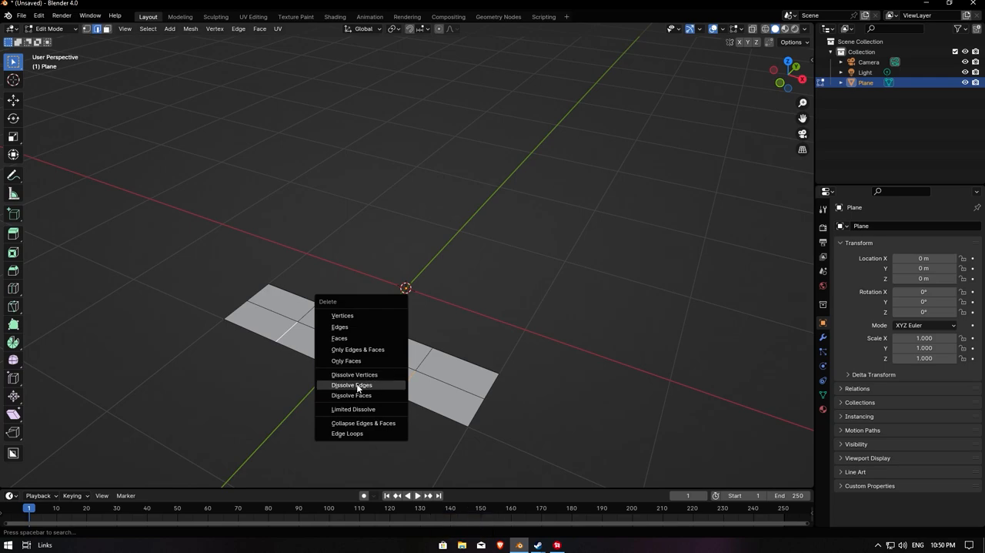
click(365, 385)
middle_drag(366, 385, 386, 393)
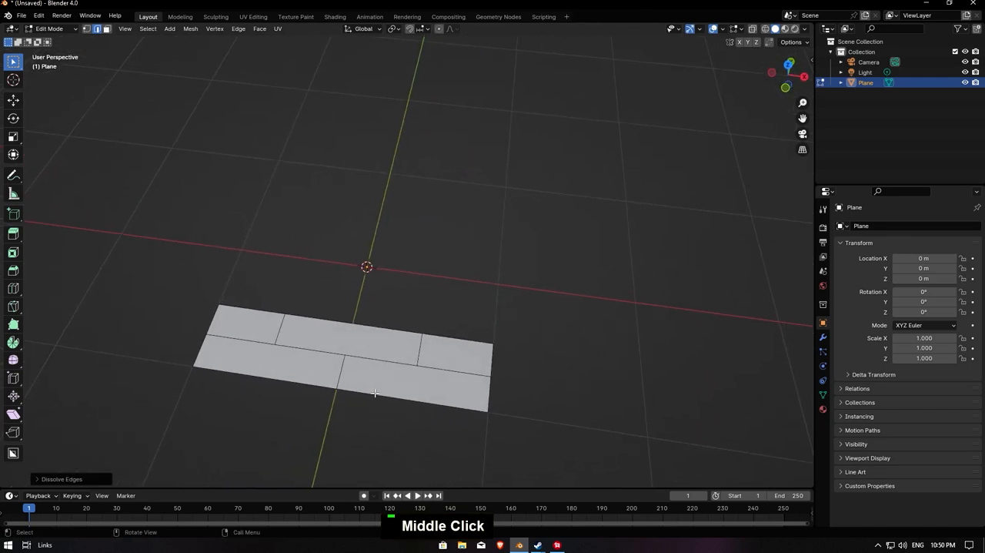
- Select the whole mesh and split its faces by edges
middle_drag(466, 361, 313, 324)
key(a)
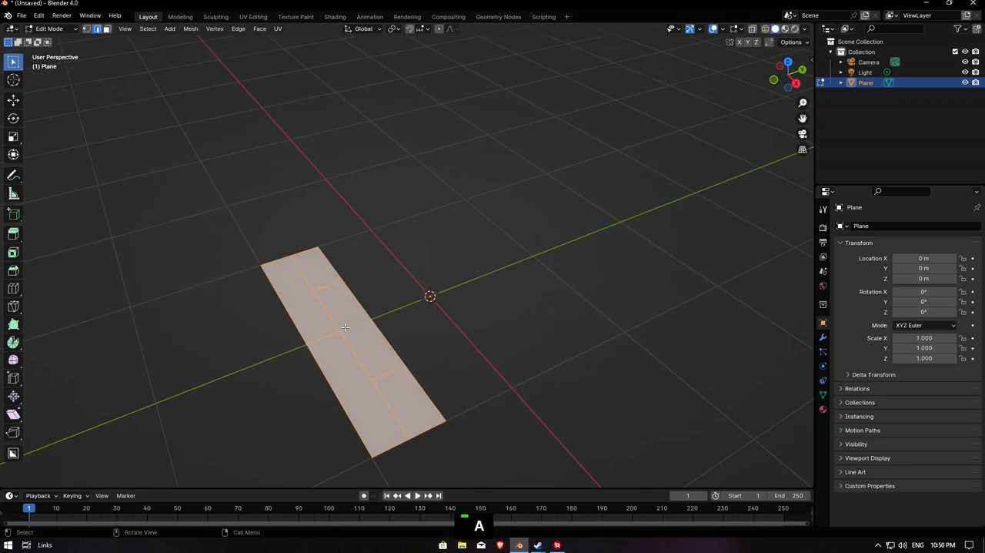
click(190, 29)
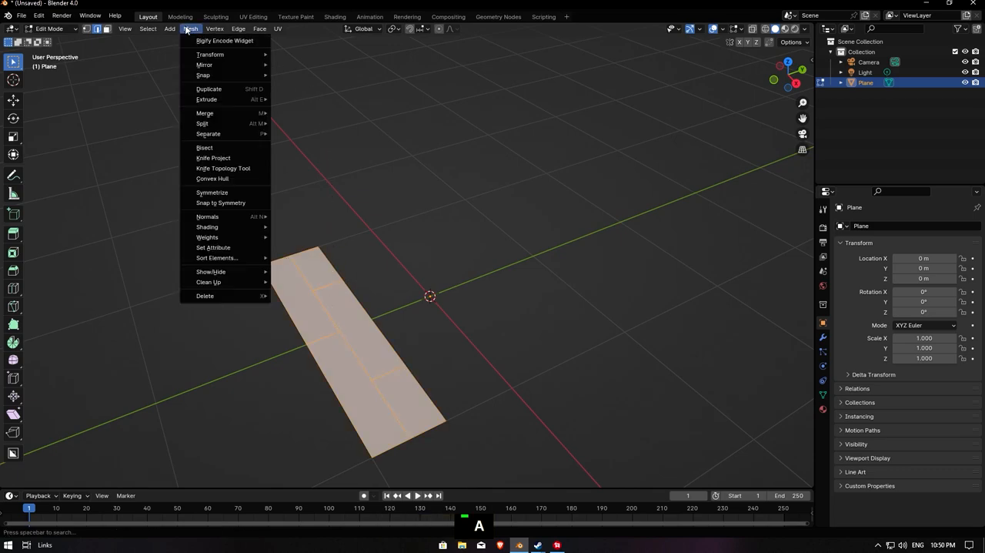
mouse_move(239, 125)
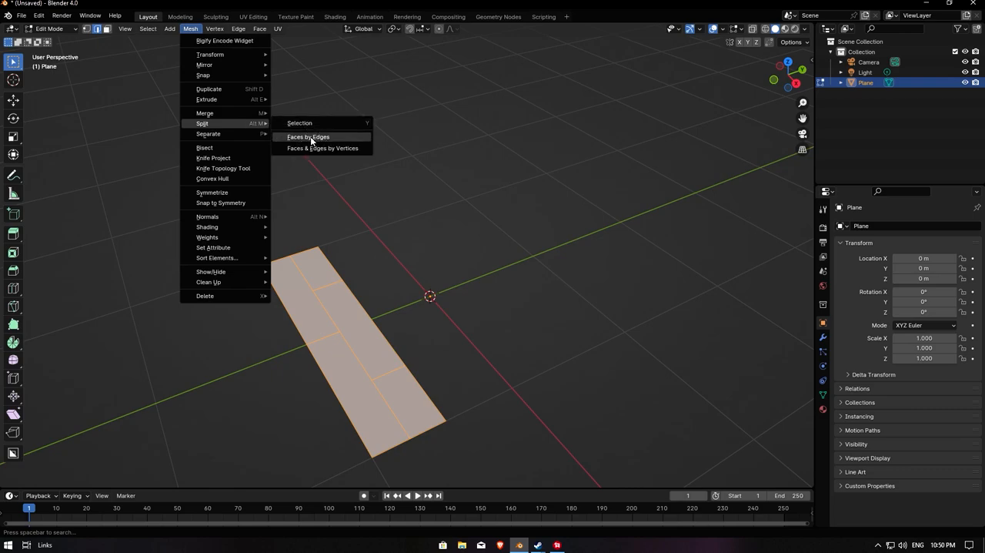
click(335, 136)
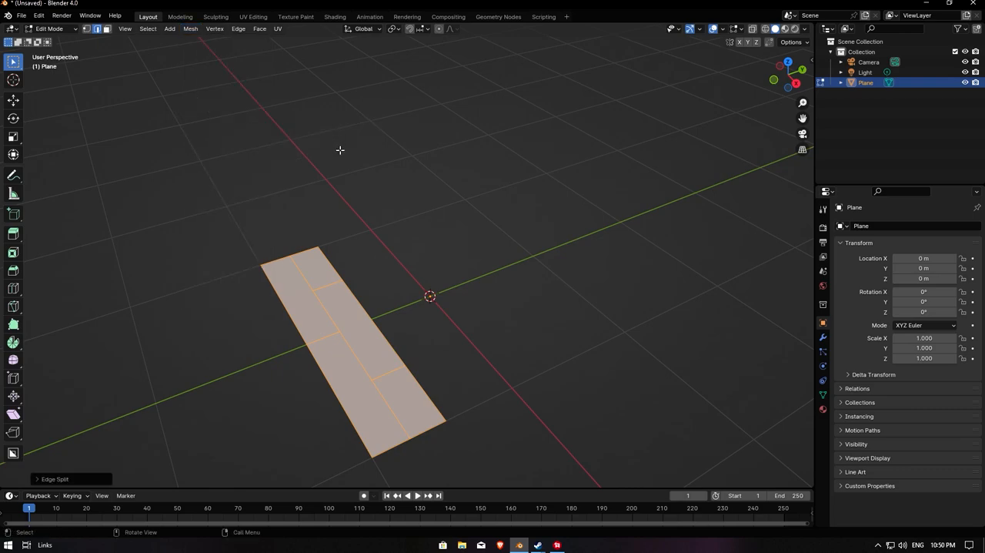
- In face selection, try moving the middle face and an end face of the row nearest the origin, undoing each move
key(3)
click(351, 305)
key(g)
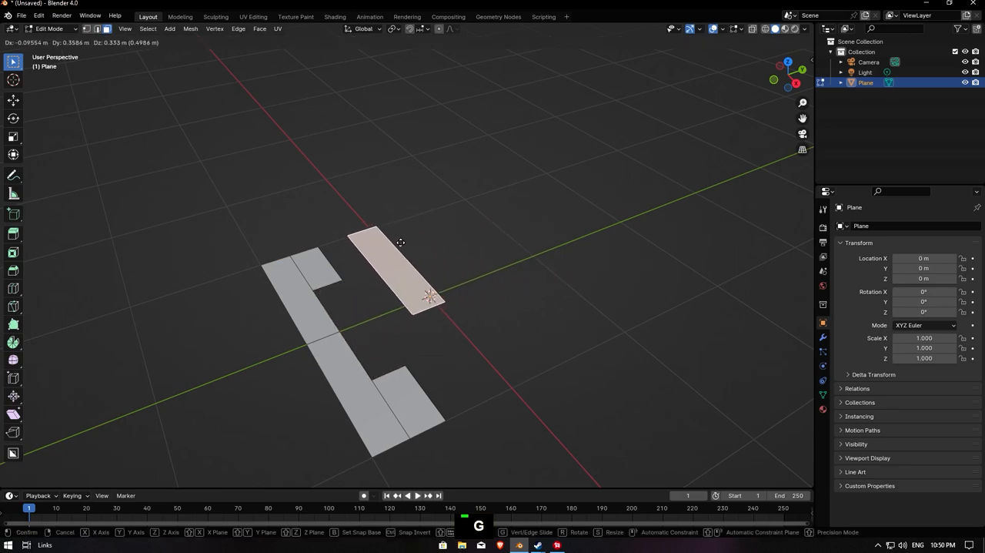
ctrl+click(347, 253)
key(ctrl+z)
click(318, 269)
key(g)
click(363, 224)
key(ctrl+z)
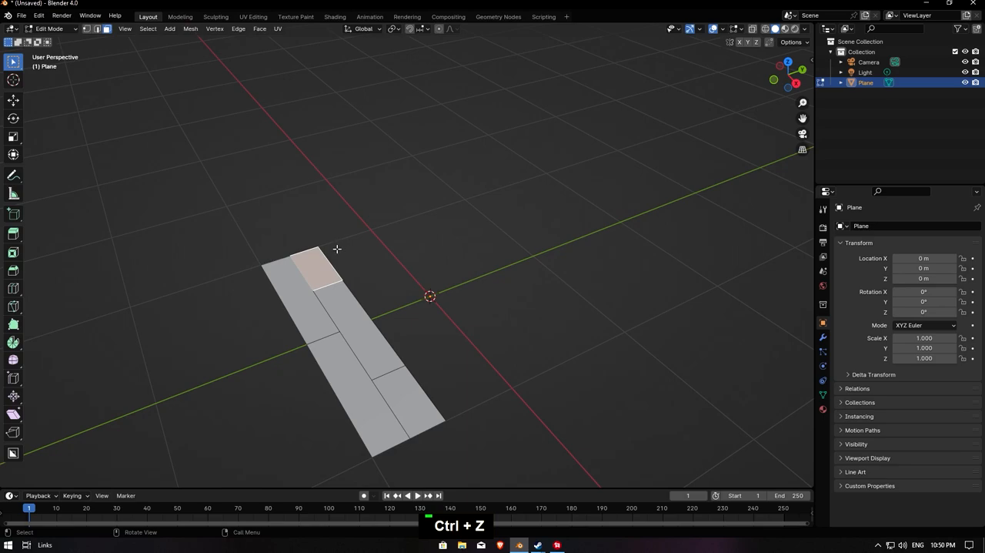
- Try moving one long face of the outer row away from the strip and undo the move
key(Tab)
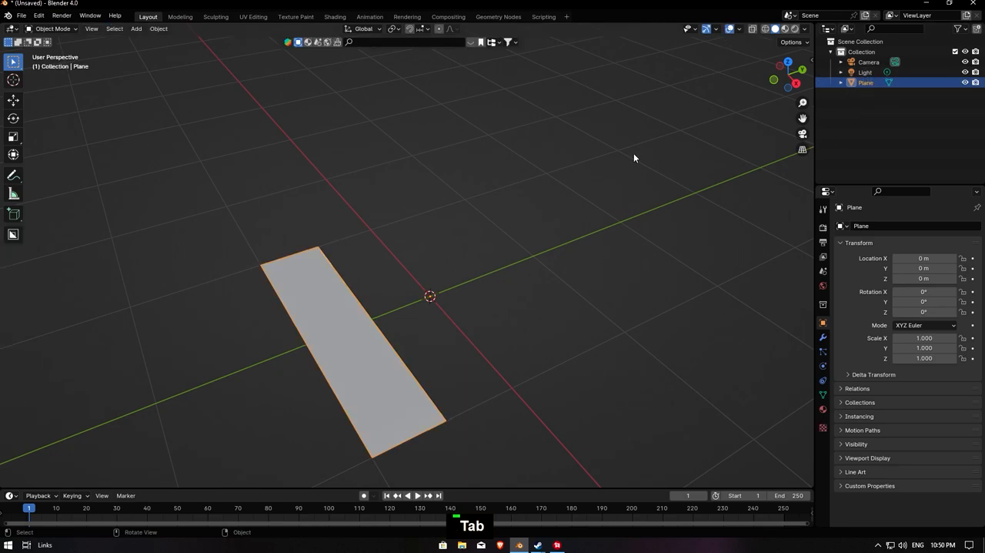
key(Tab)
click(286, 285)
key(g)
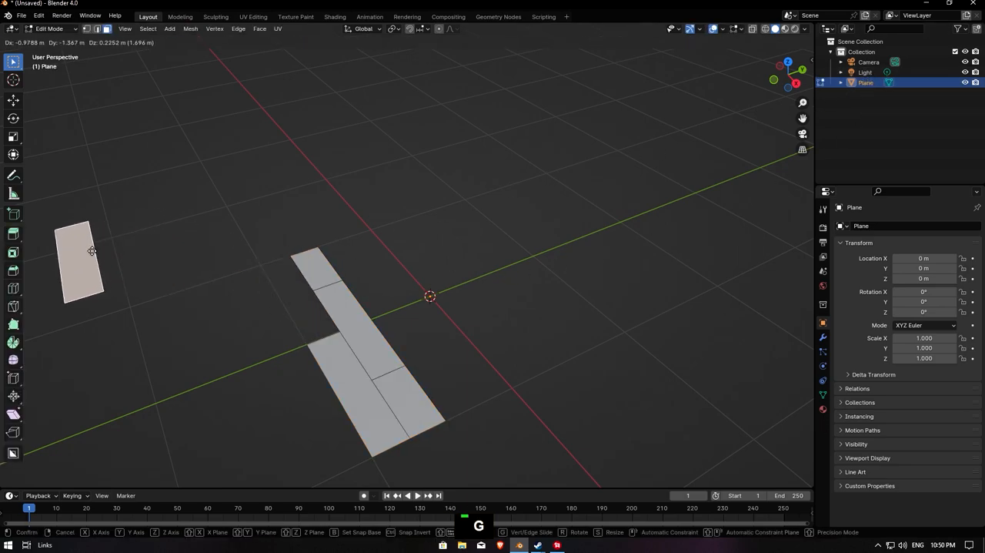
click(219, 250)
key(ctrl+z)
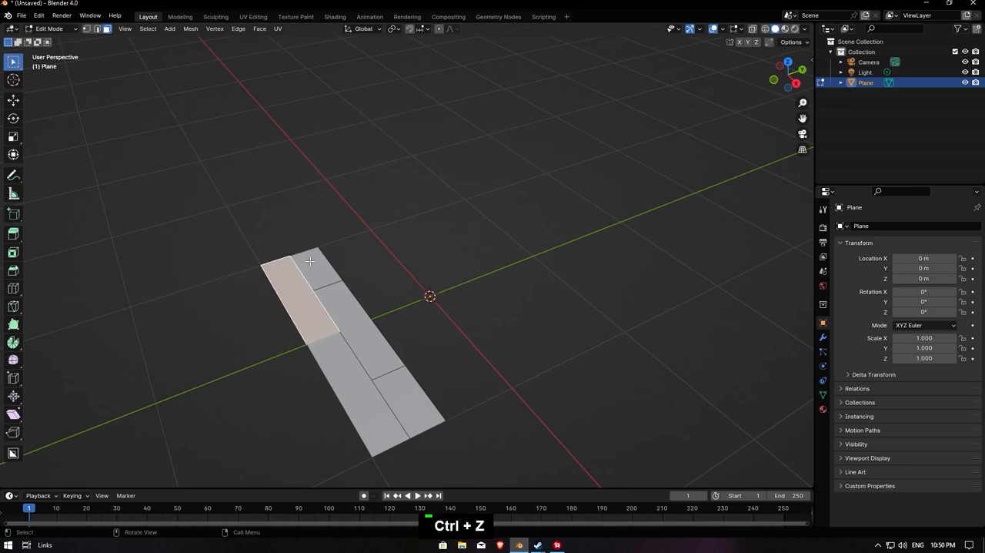
- Extrude all the brick faces upward to give the strip a small thickness
key(a)
key(e)
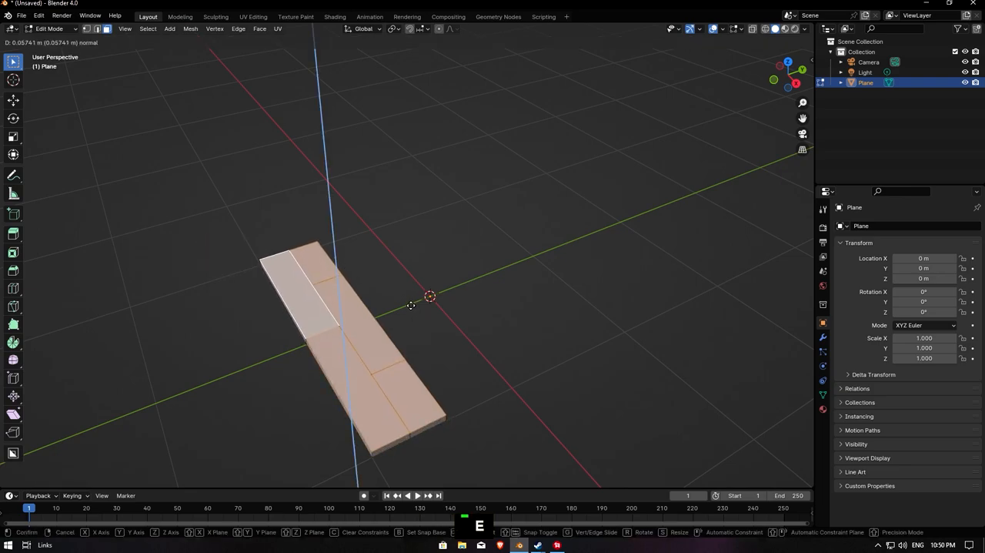
click(408, 300)
middle_drag(418, 315, 445, 360)
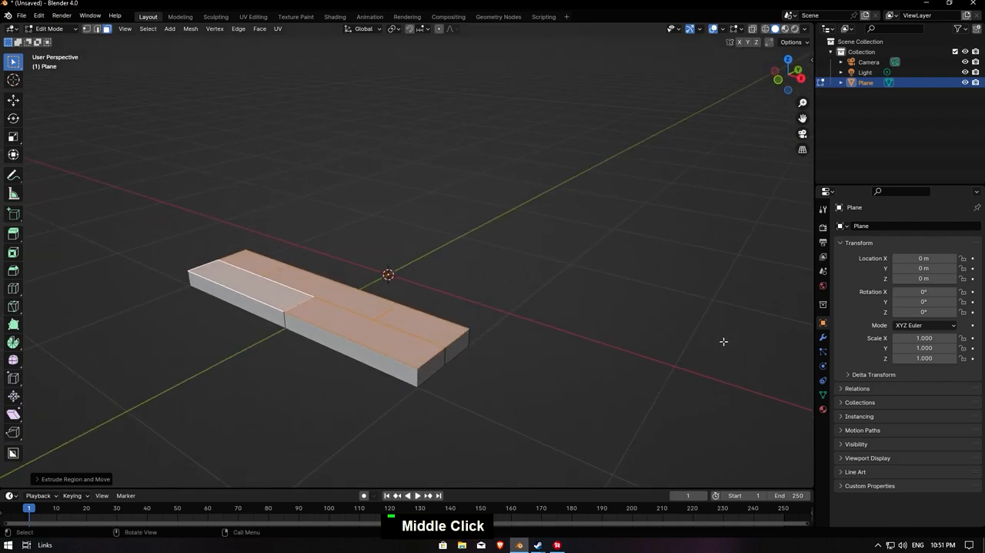
- Add a Bevel modifier to the brick strip and set it to 4 segments
click(823, 338)
click(895, 223)
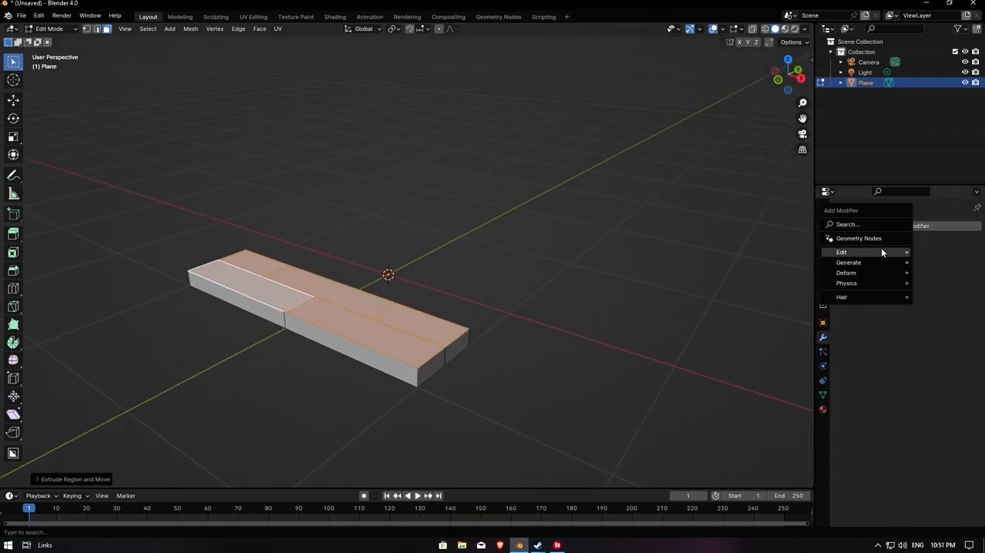
mouse_move(877, 262)
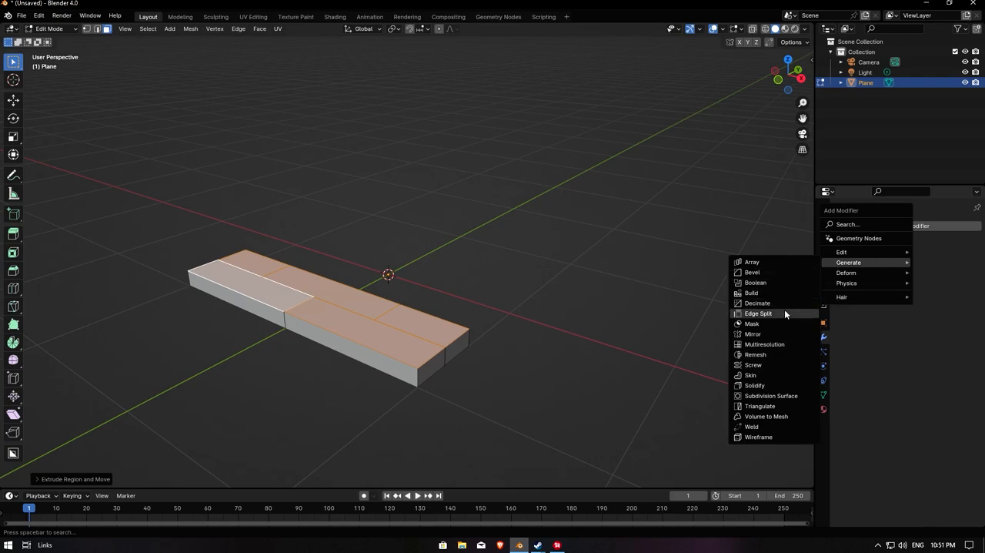
click(773, 273)
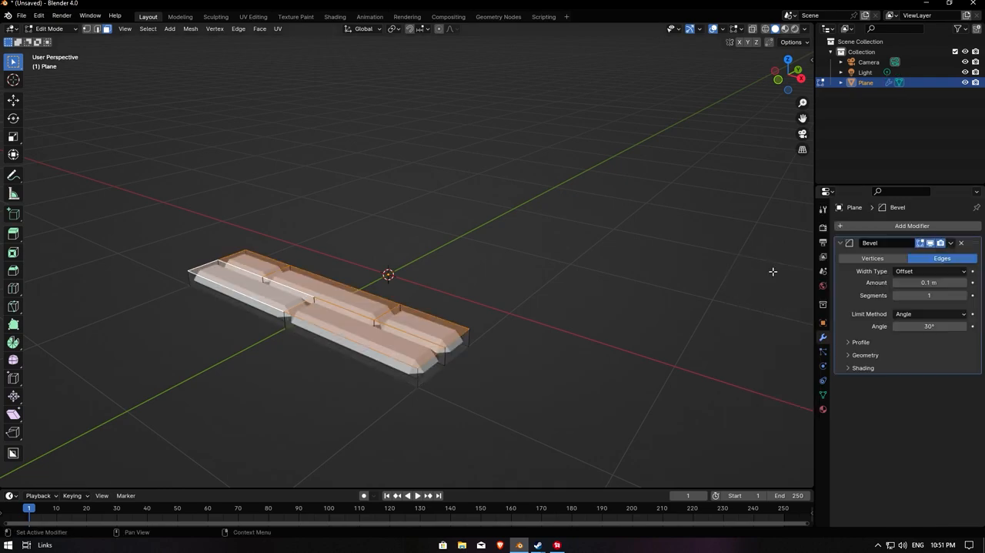
double_click(929, 295)
text(4)
key(Return)
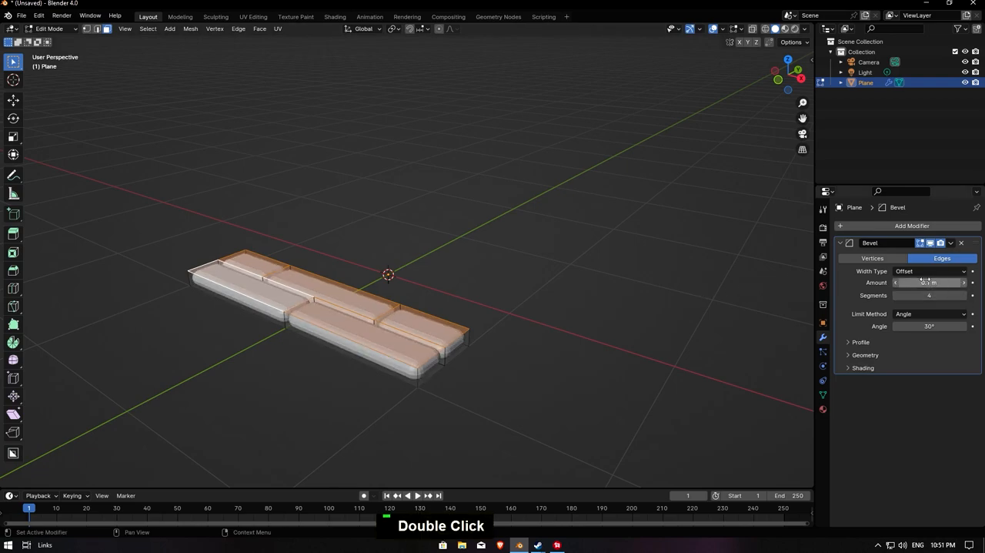
- Set the bevel amount to 0.02 m and its limit method to Weight
drag(933, 282, 912, 282)
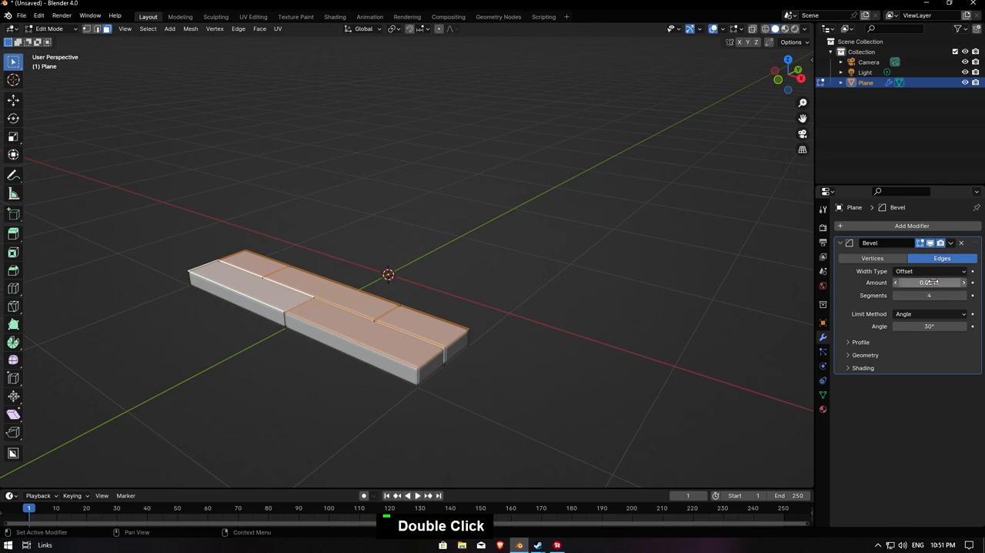
click(933, 313)
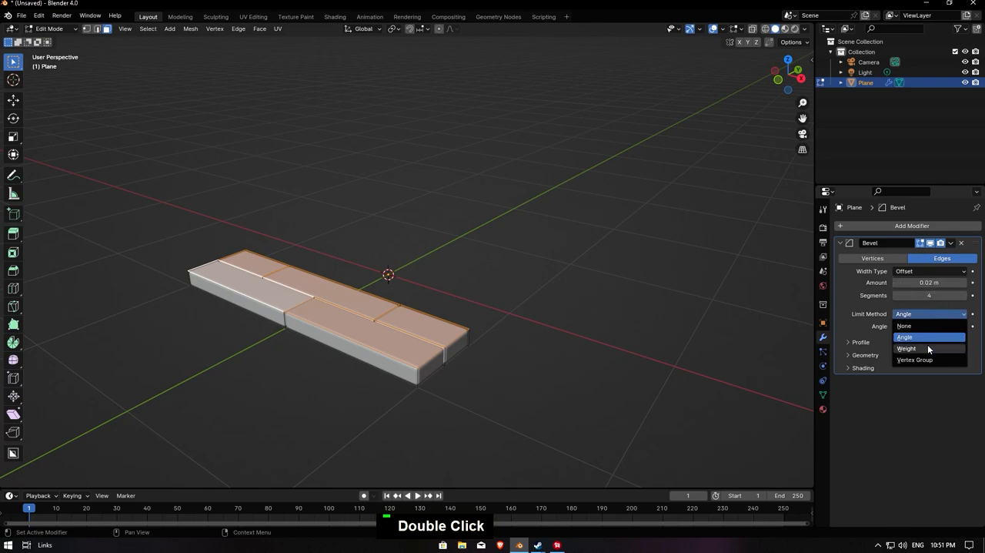
click(928, 347)
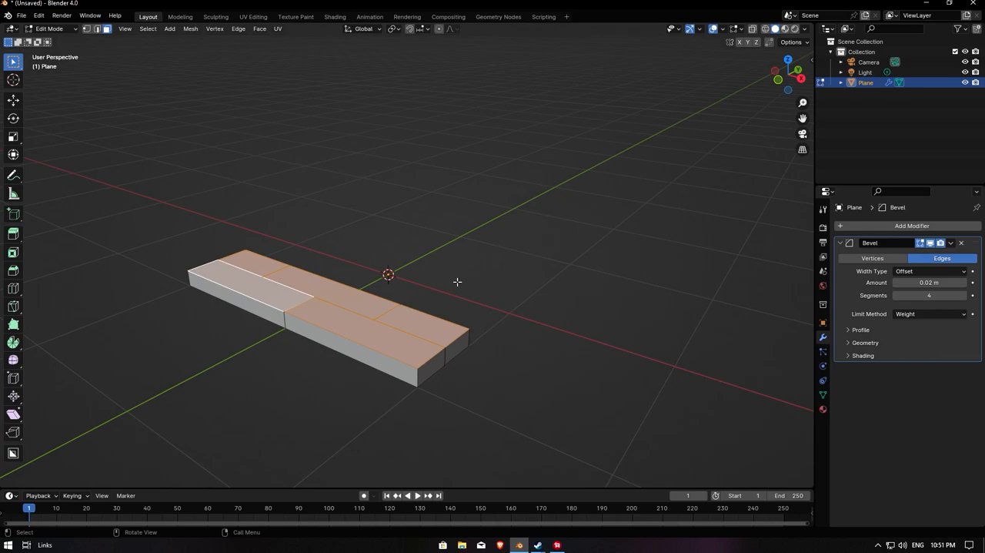
- Try a mean edge bevel weight of 1.00 on all the brick geometry and reset the weight to 0.00
key(a)
key(n)
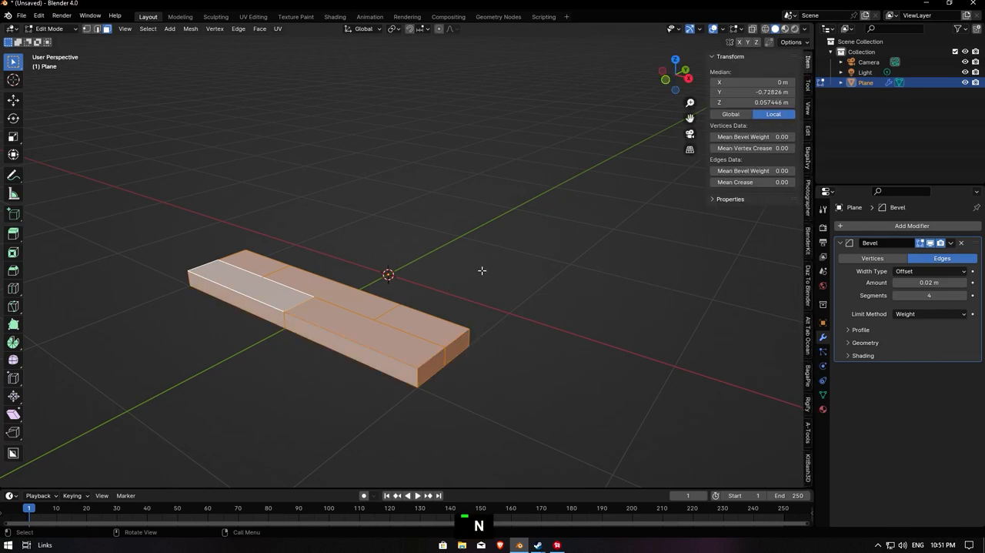
drag(759, 171, 982, 171)
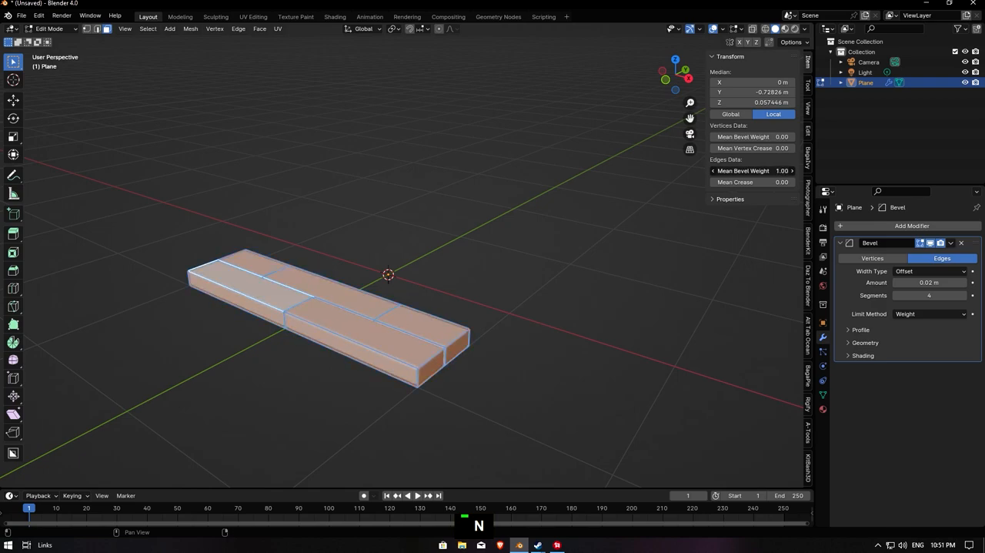
mouse_move(923, 282)
mouse_down()
mouse_move(954, 281)
mouse_move(919, 282)
mouse_up()
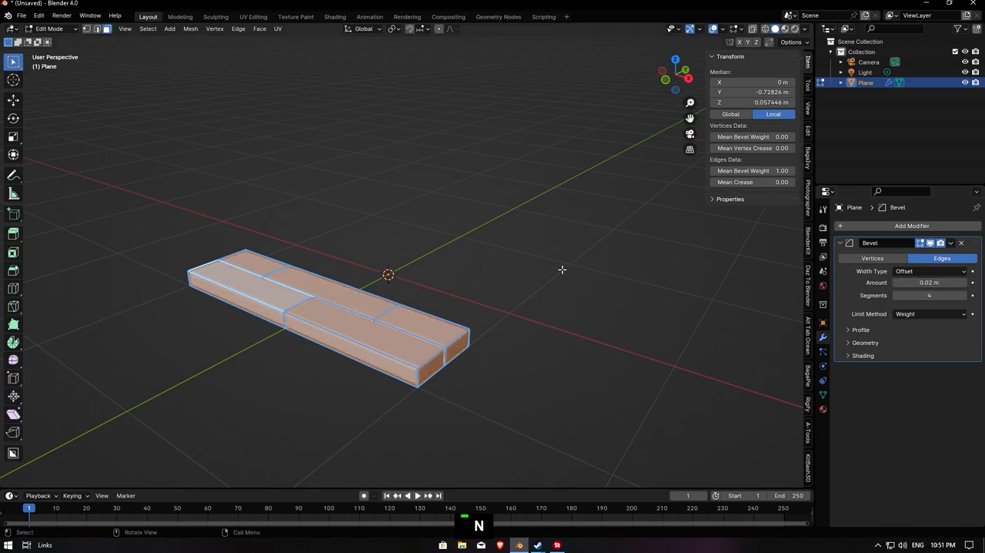
middle_drag(482, 249, 506, 254)
mouse_move(929, 283)
mouse_down()
mouse_move(942, 283)
mouse_move(931, 282)
mouse_up()
drag(774, 171, 720, 171)
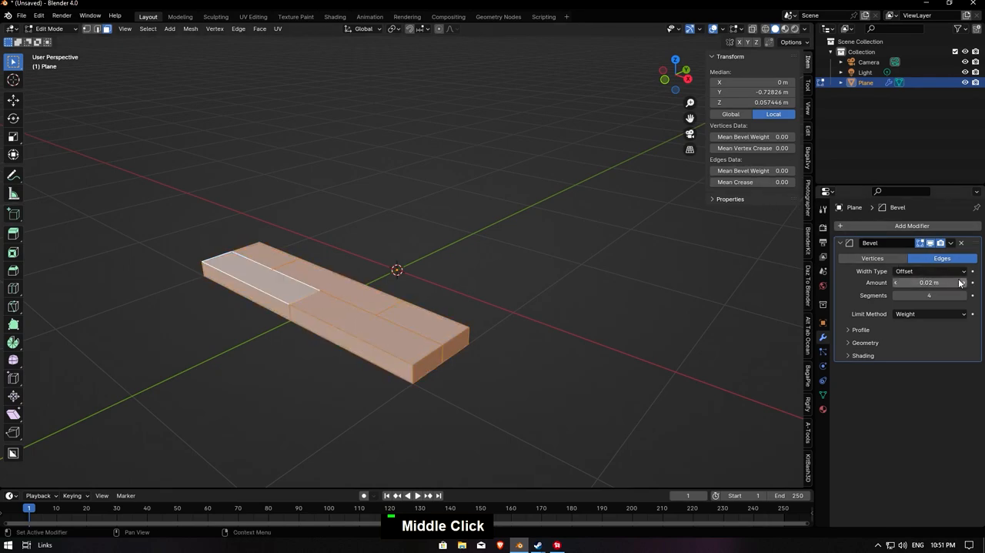
- Switch the Bevel modifier's limit method to Angle and set the bevel amount to 0.03 m
click(931, 313)
click(928, 334)
drag(923, 282, 929, 282)
scroll(422, 372, up, 3)
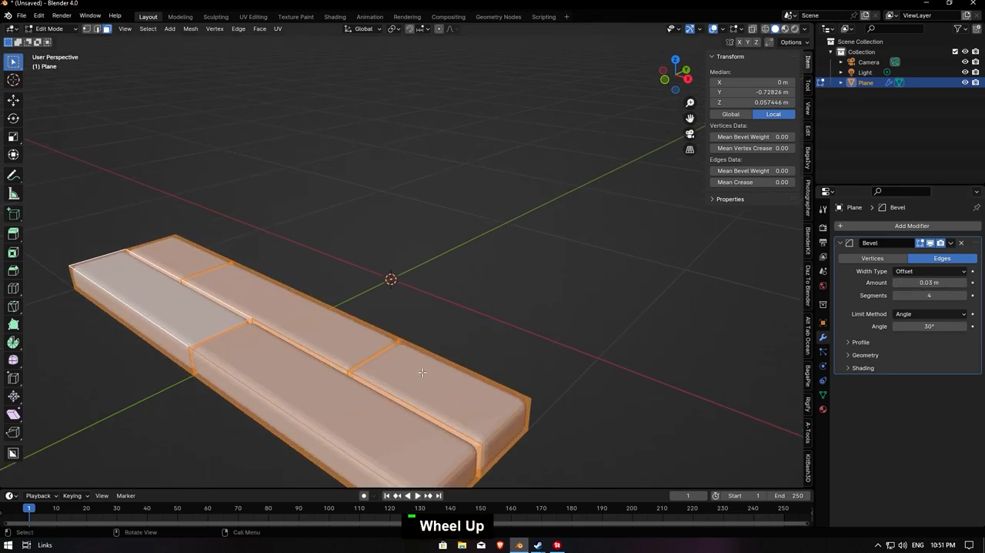
- Add an Array modifier to the brick strip and set its relative offset X factor to 0
click(886, 223)
mouse_move(849, 223)
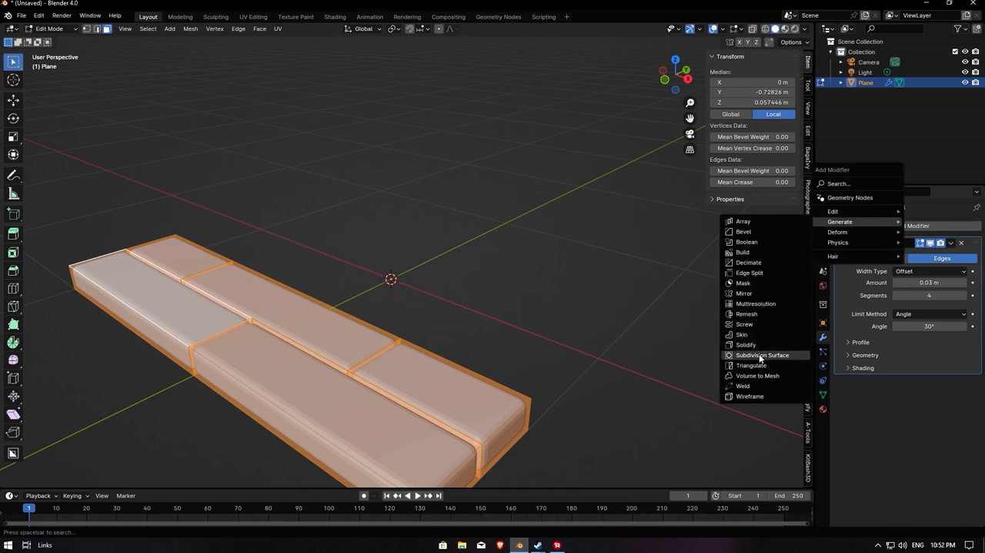
click(744, 222)
scroll(707, 305, down, 3)
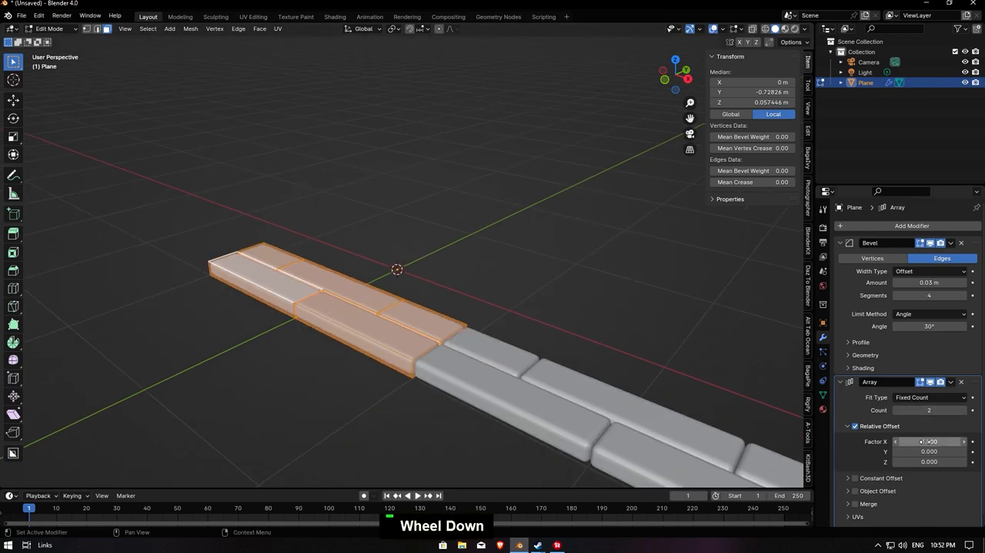
click(923, 440)
text(0)
key(Return)
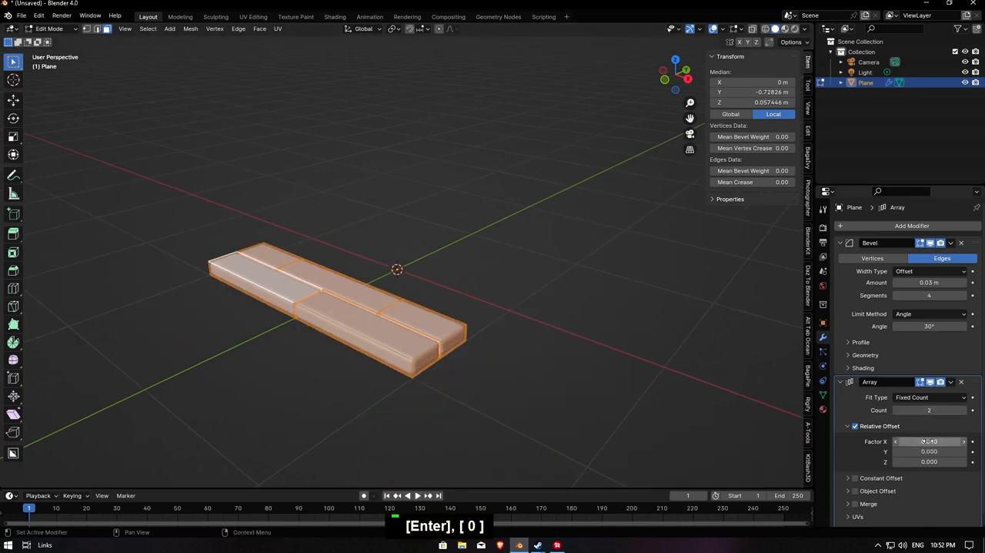
- Set the array's relative offset Y factor to 1 and its count to 4
drag(929, 451, 953, 451)
click(932, 451)
text(1)
key(Return)
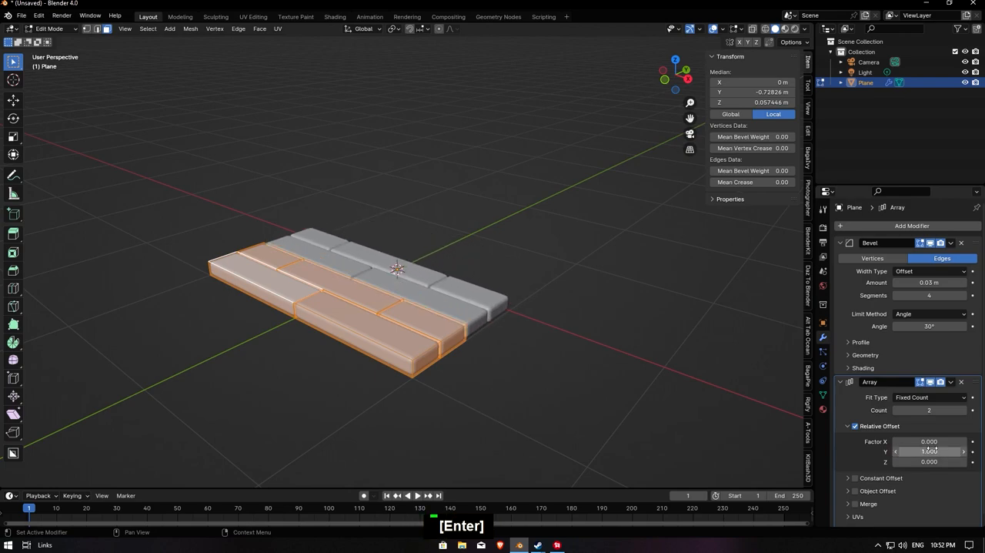
click(962, 410)
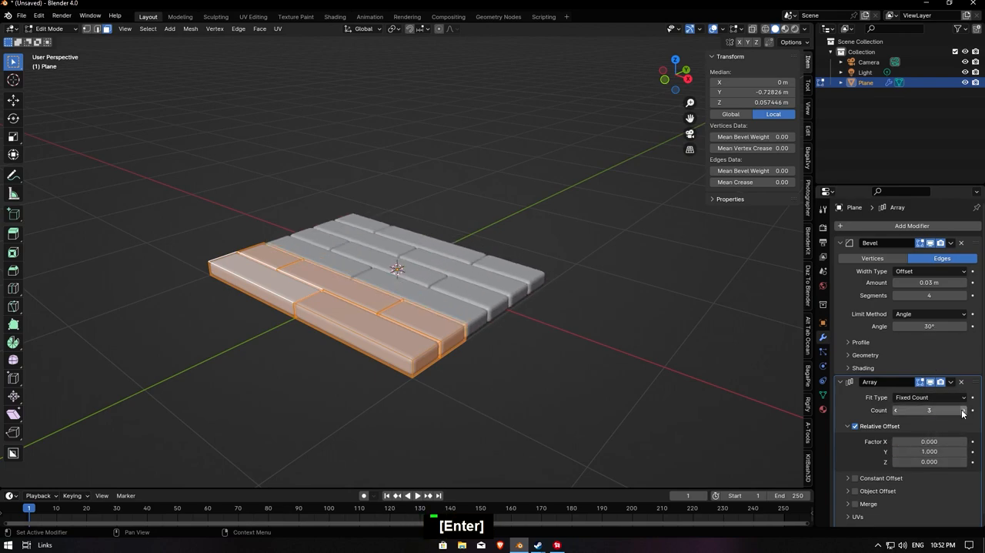
click(962, 411)
middle_drag(492, 239, 491, 267)
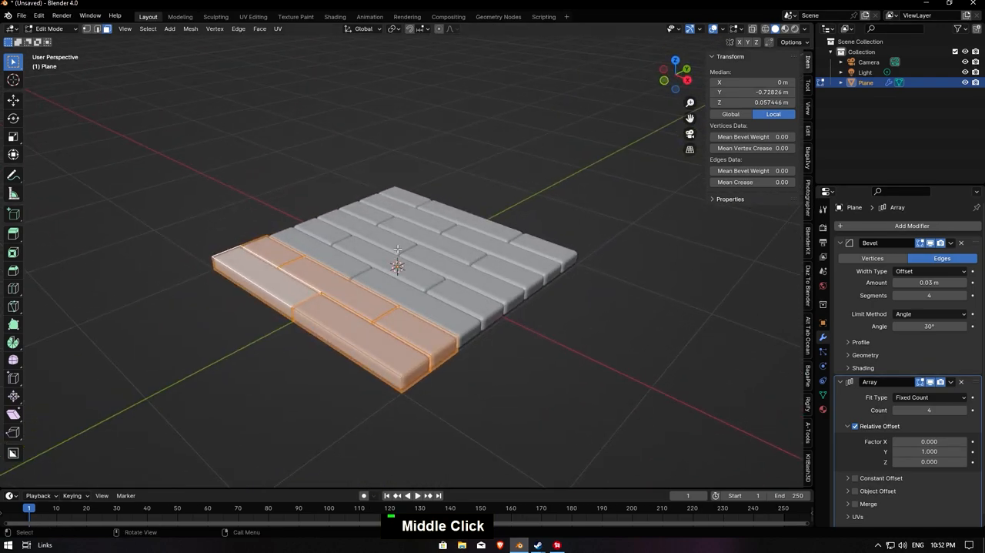
- Return the plane to Object Mode and show the material assets in the online asset bar
key(Tab)
click(307, 42)
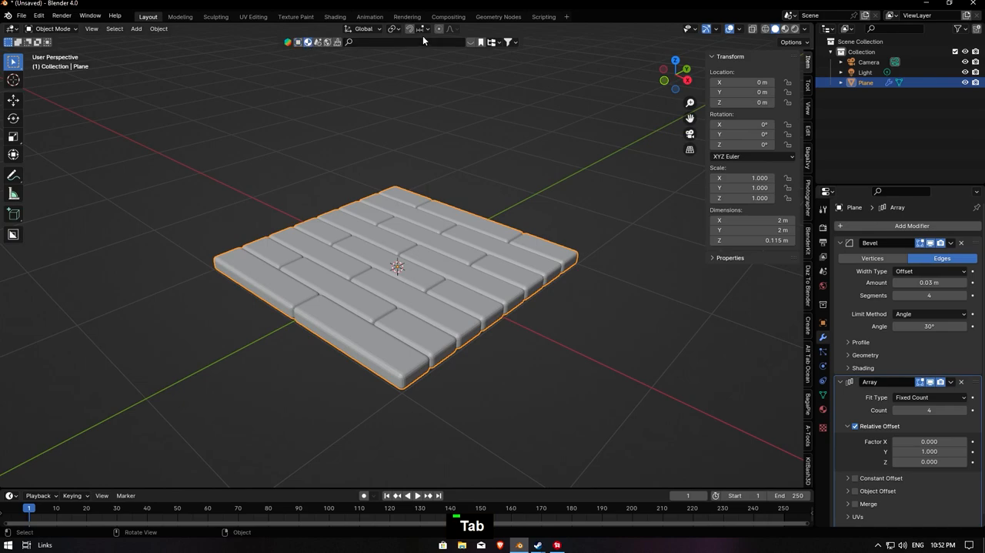
click(470, 43)
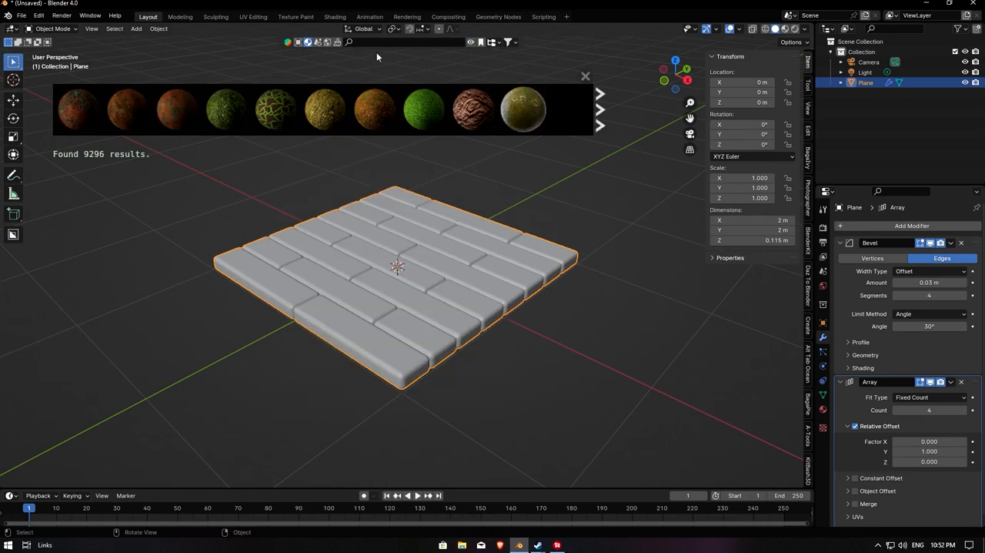
- Create a new material for the plane in the Shading workspace, leaving the Principled texture setup without choosing any files
click(335, 17)
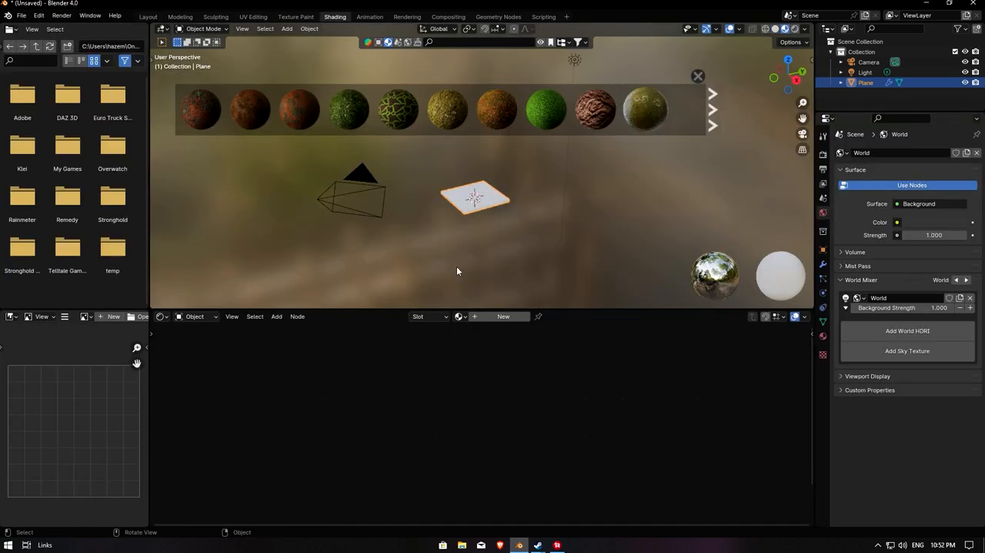
click(424, 335)
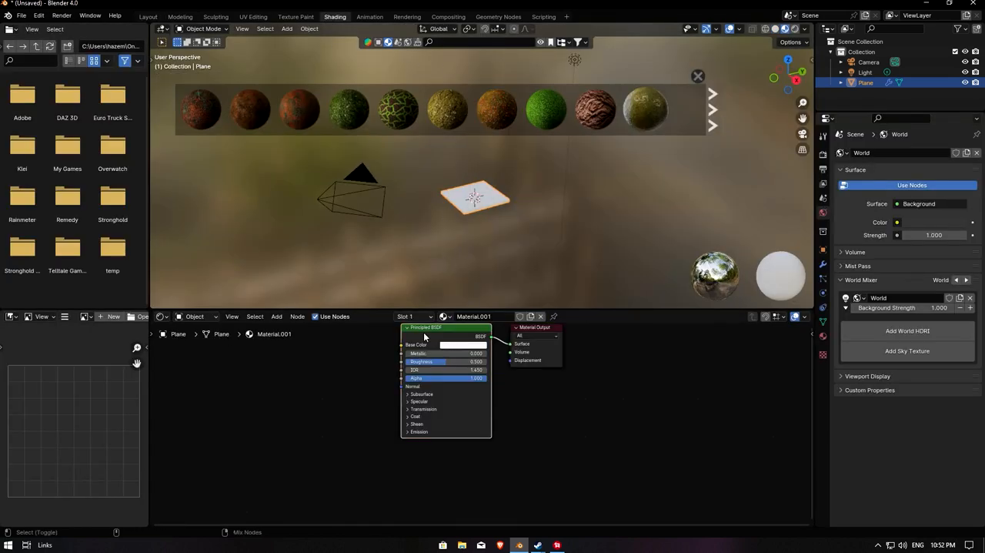
key(ctrl+shift+t)
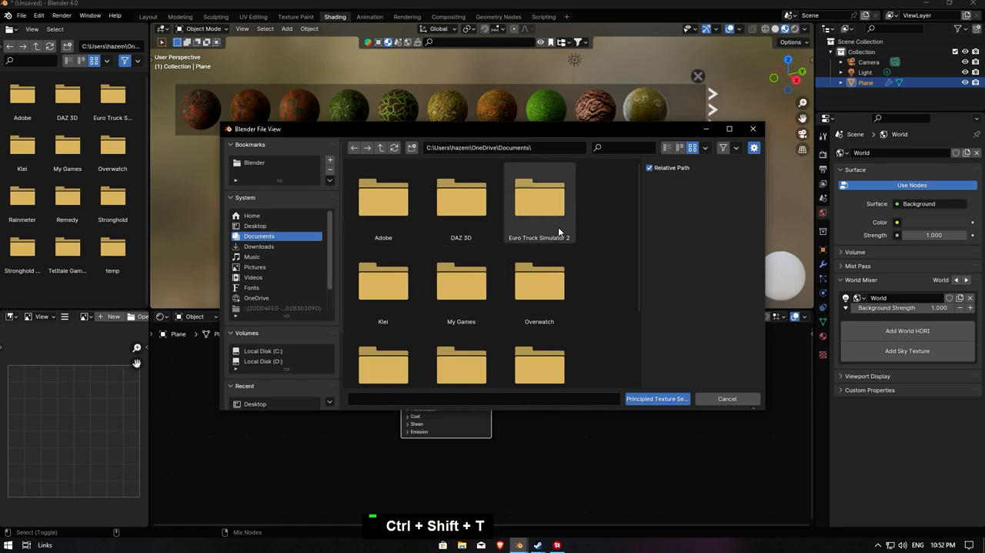
click(753, 129)
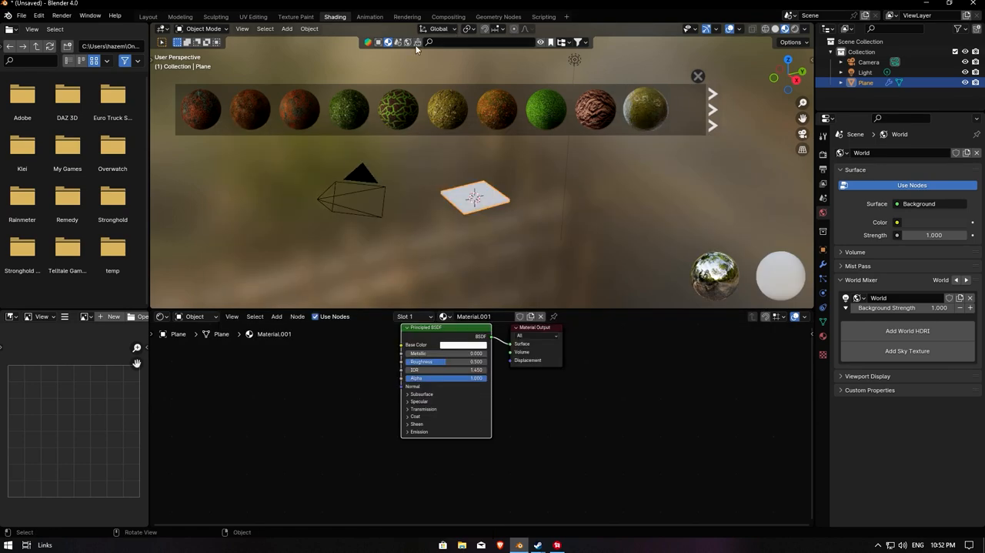
- Search the material assets for "wood" and apply the dark reddish-brown plank material to the plane
click(489, 44)
text(wood)
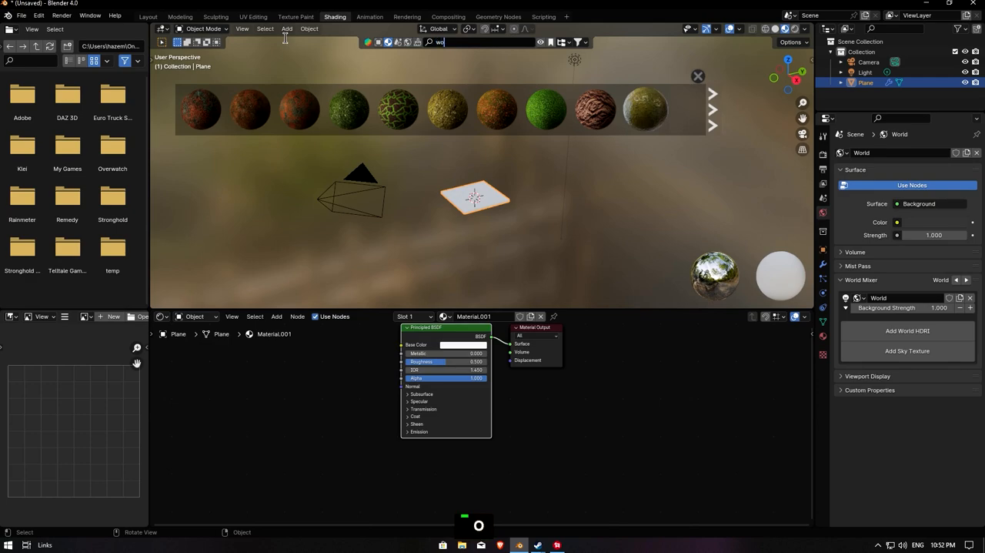
key(Return)
scroll(352, 108, down, 2)
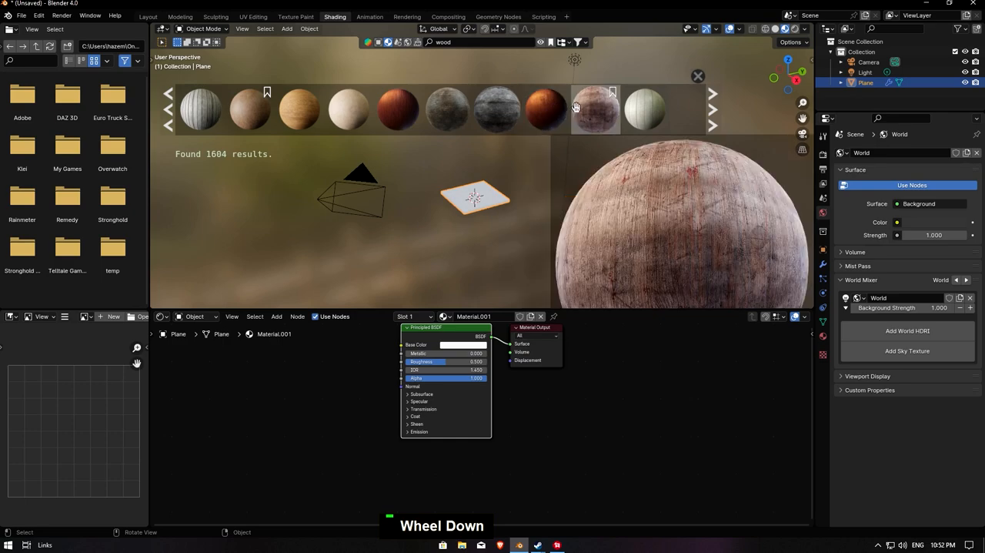
scroll(596, 108, down, 2)
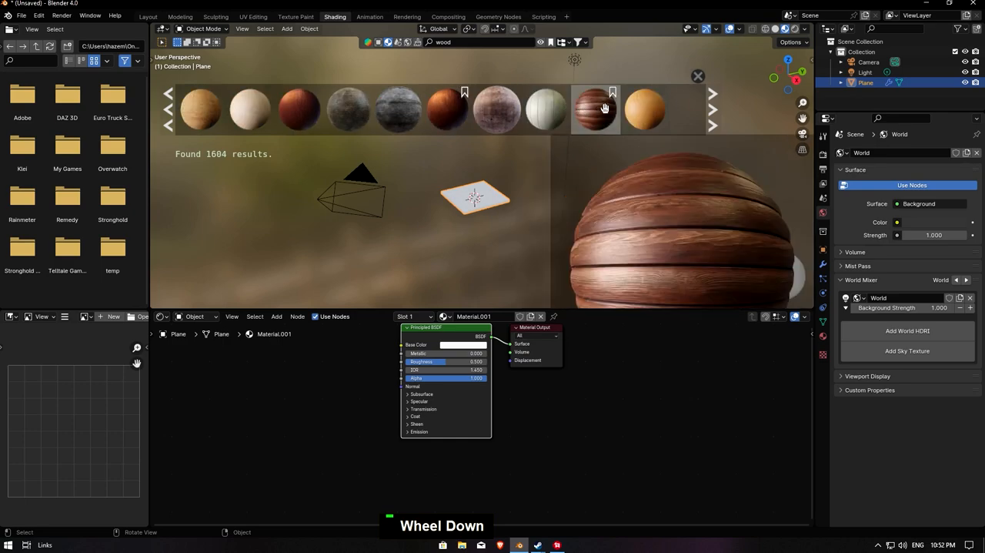
scroll(600, 109, down, 4)
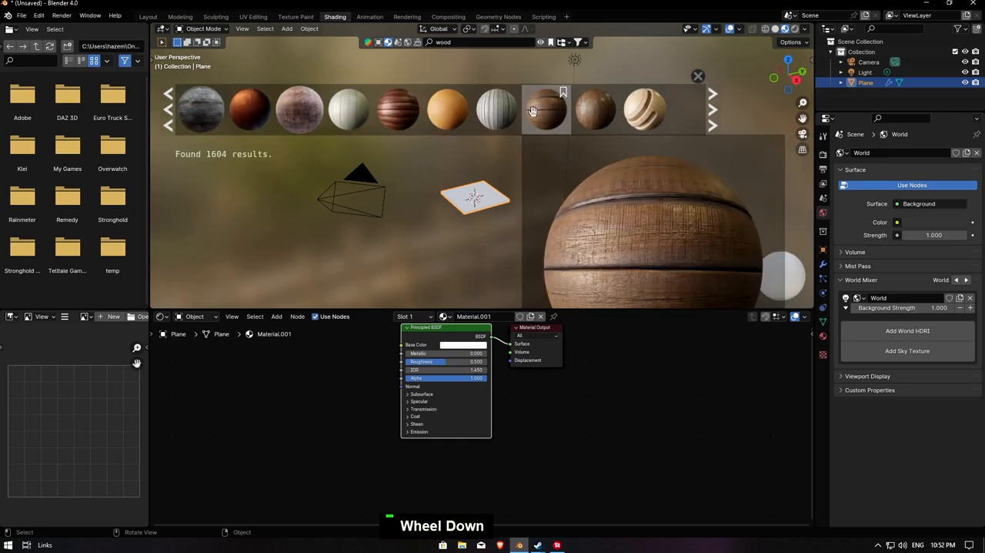
mouse_move(403, 113)
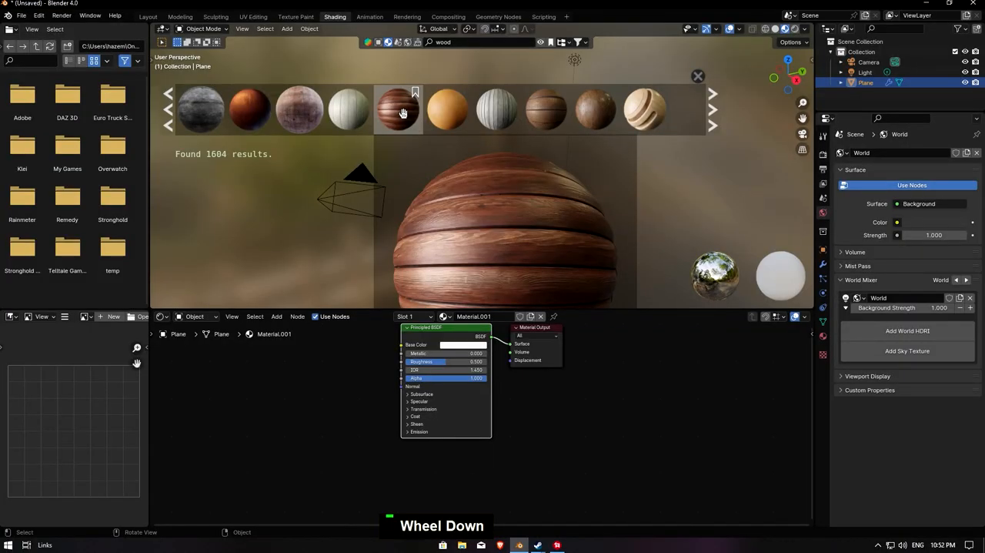
click(402, 113)
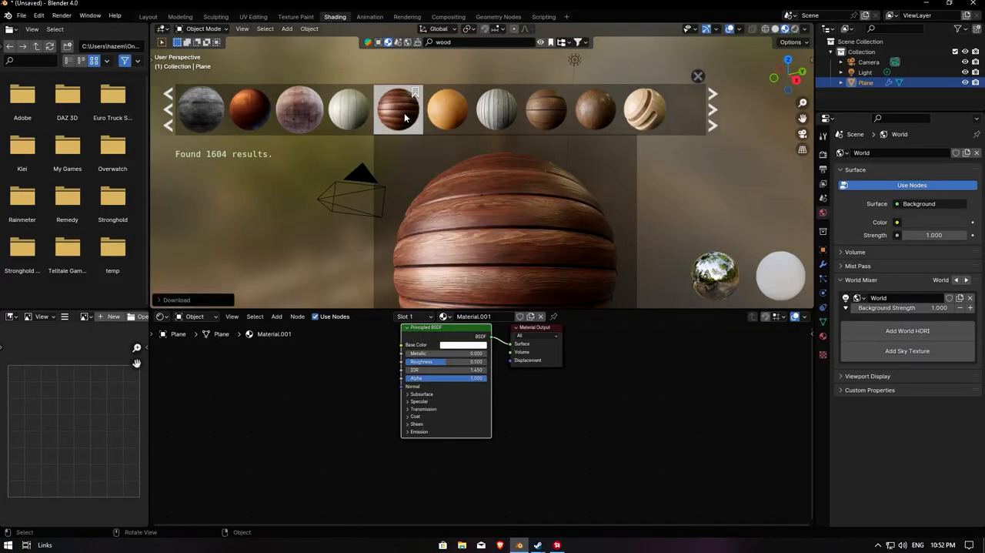
scroll(525, 222, up, 3)
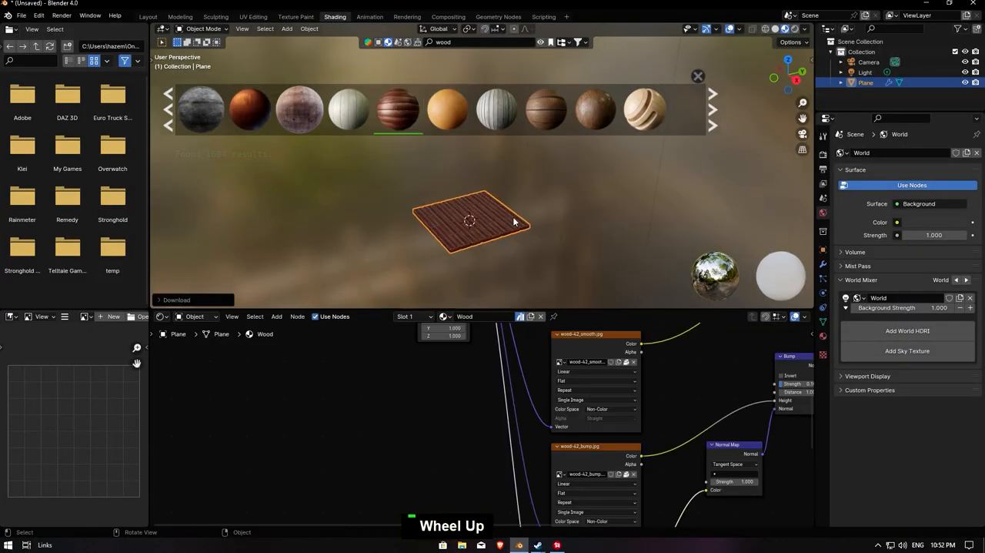
key(Escape)
- Unwrap all faces of the base strip in Edit Mode with Cube Projection
scroll(512, 242, up, 5)
drag(803, 119, 842, 1)
scroll(602, 228, up, 5)
middle_drag(592, 231, 505, 240)
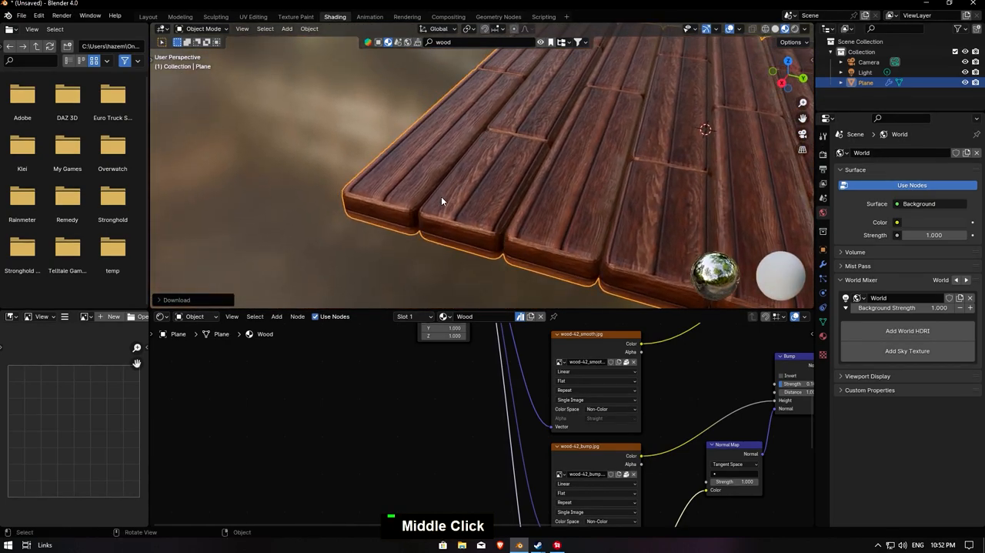
middle_drag(491, 184, 575, 172)
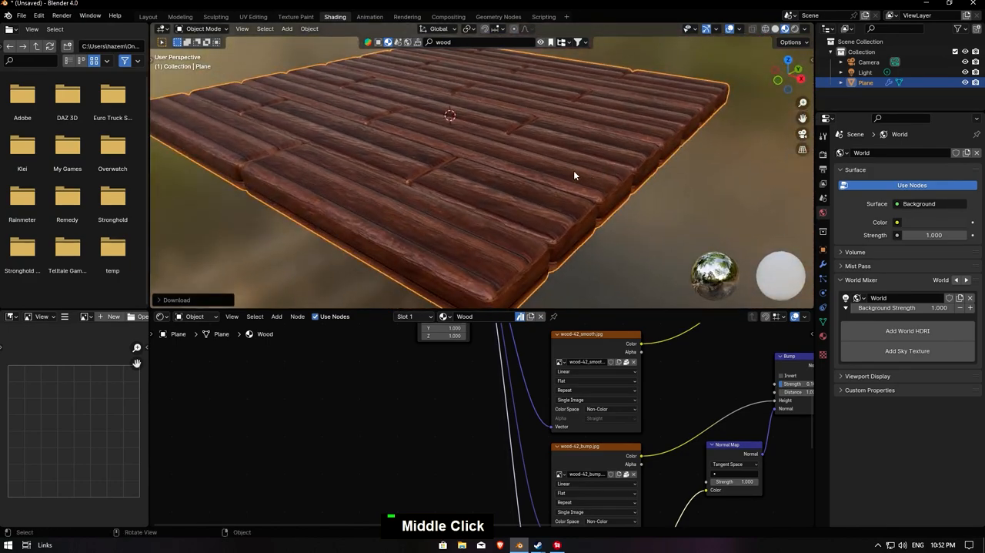
scroll(501, 190, down, 3)
mouse_move(501, 189)
middle_down()
mouse_move(508, 202)
mouse_move(484, 189)
middle_up()
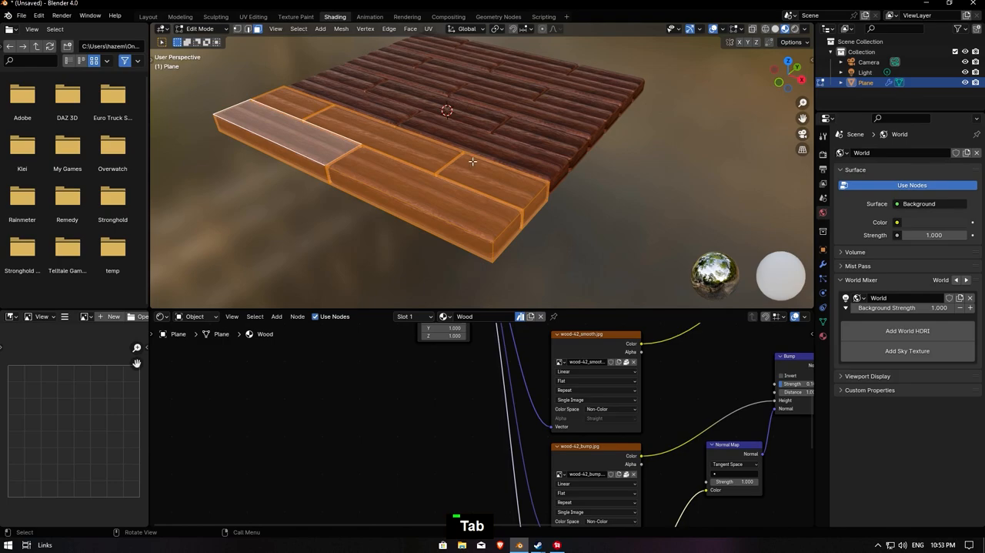
key(u)
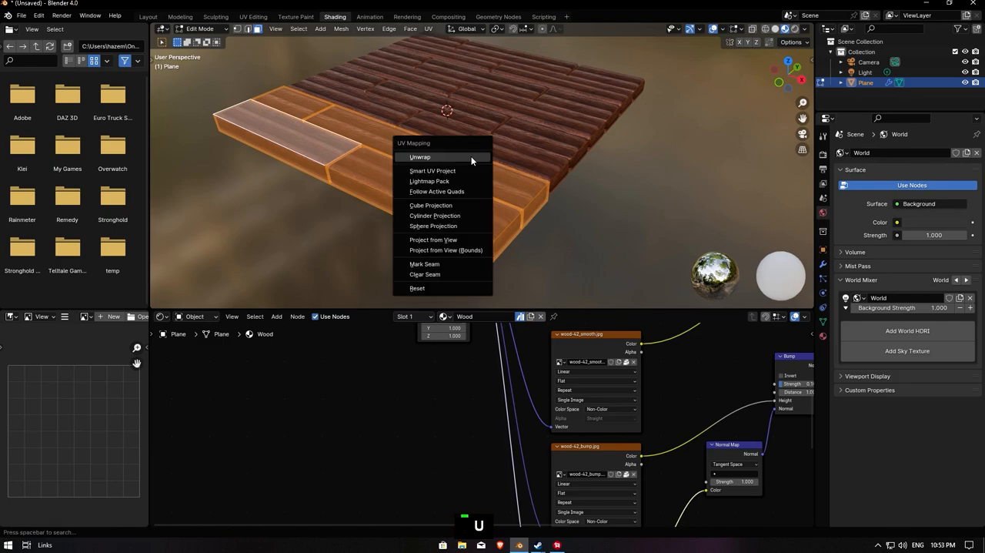
click(454, 205)
scroll(498, 204, up, 3)
middle_drag(498, 204, 479, 196)
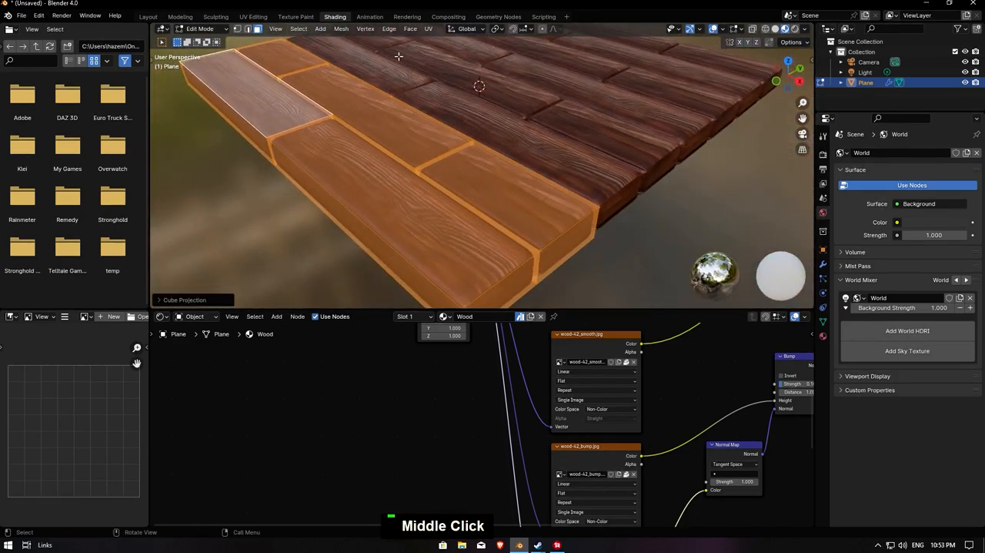
- Examine how the strip's UV faces lie over the wood-42_normal.jpg texture in the UV Editing workspace and return to Shading
click(296, 16)
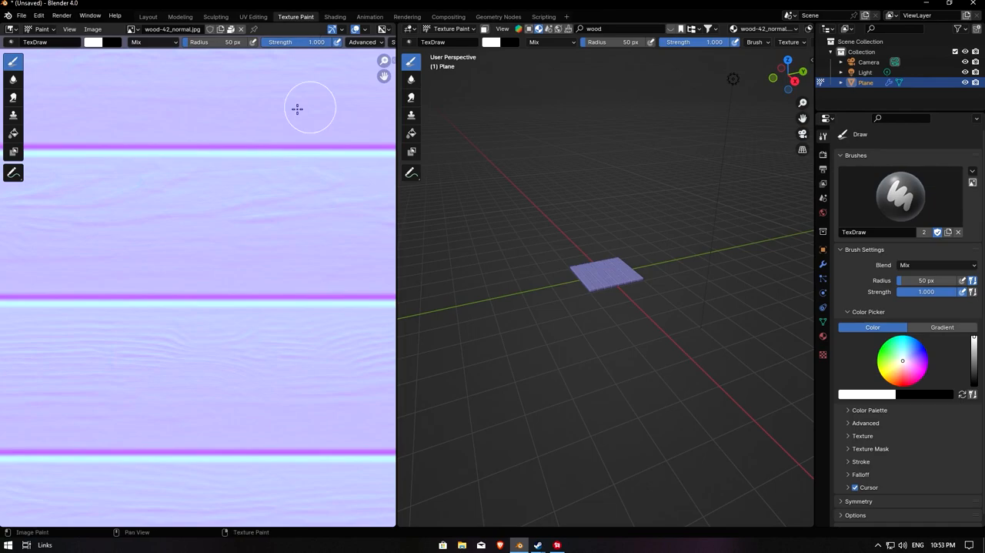
scroll(297, 106, down, 4)
click(254, 17)
scroll(259, 260, down, 4)
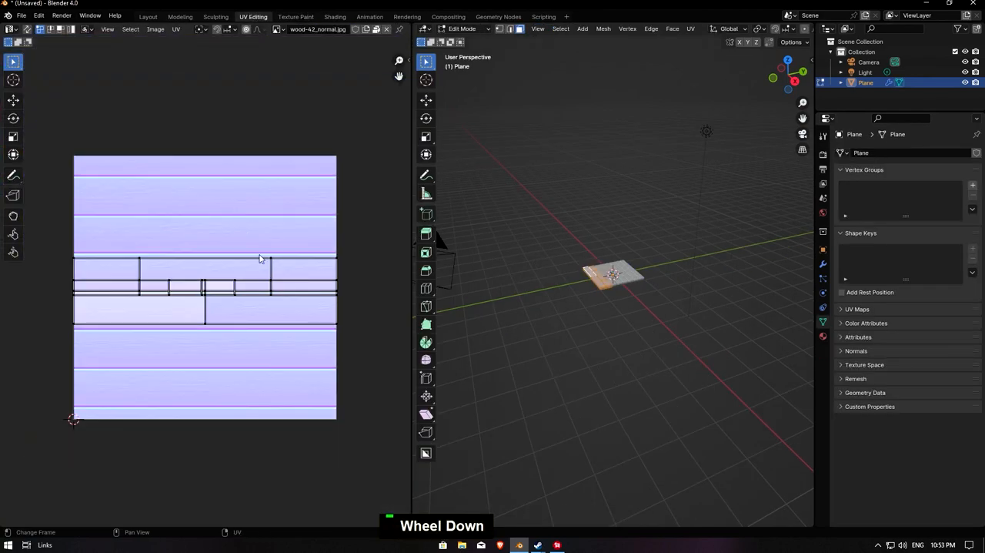
key(3)
click(312, 270)
scroll(477, 266, up, 6)
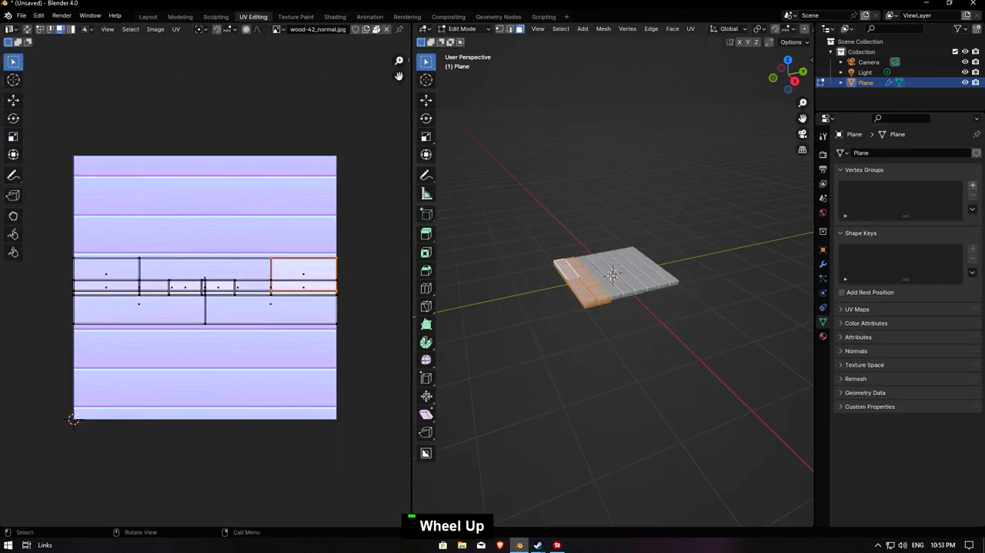
scroll(323, 276, up, 3)
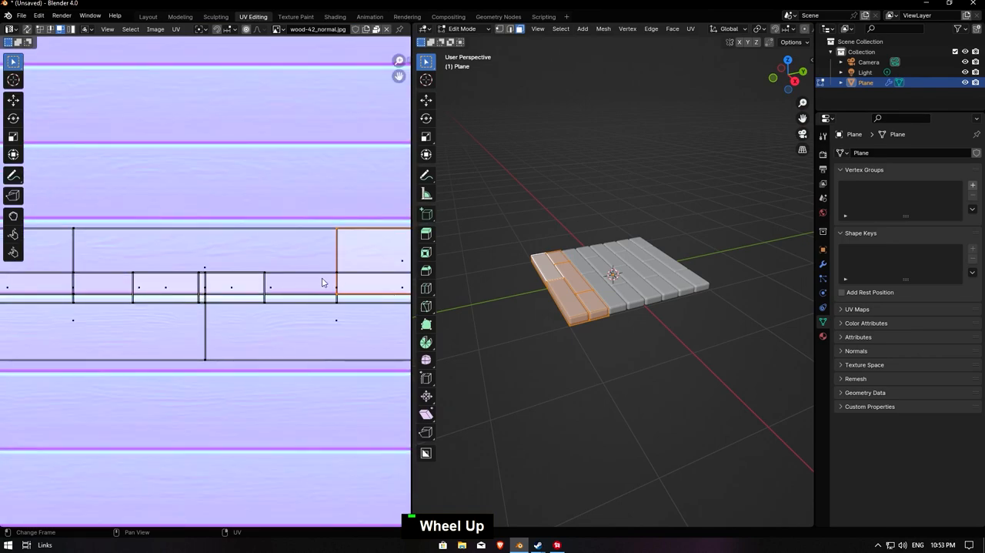
click(333, 16)
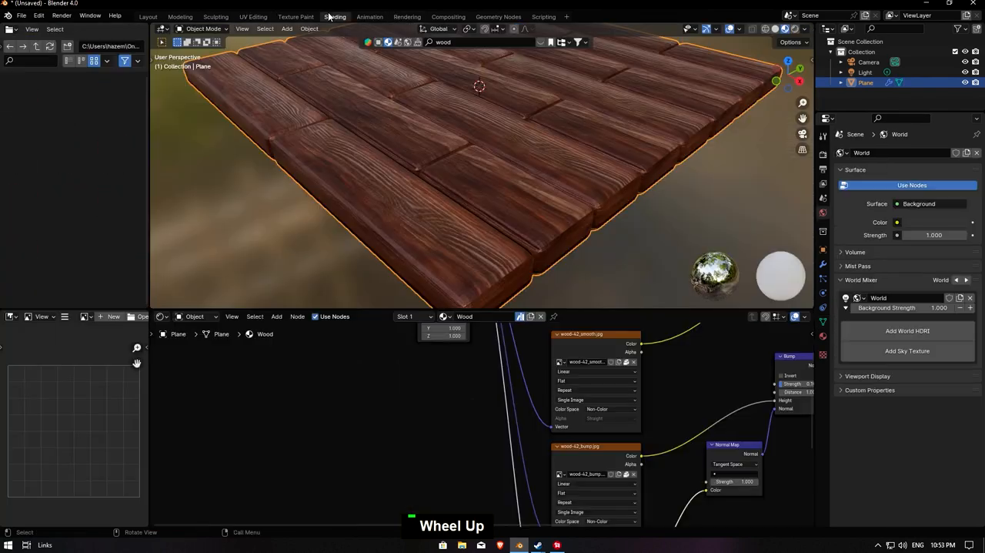
- In Edit Mode, raise an upper long edge segment between the strip's two plank rows by about 0.02 m along Z
scroll(486, 213, down, 3)
key(Tab)
key(Tab)
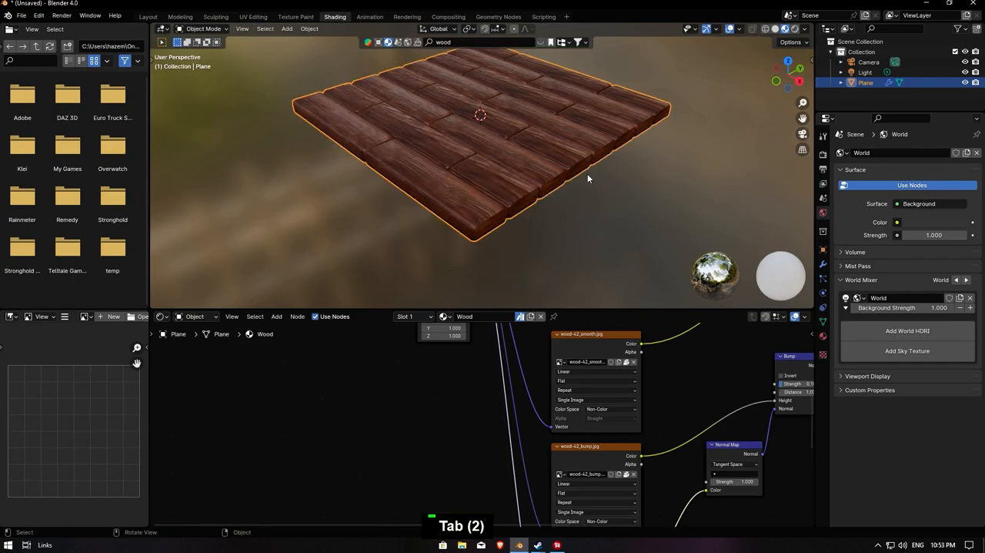
middle_drag(490, 157, 478, 167)
key(Tab)
key(2)
click(454, 169)
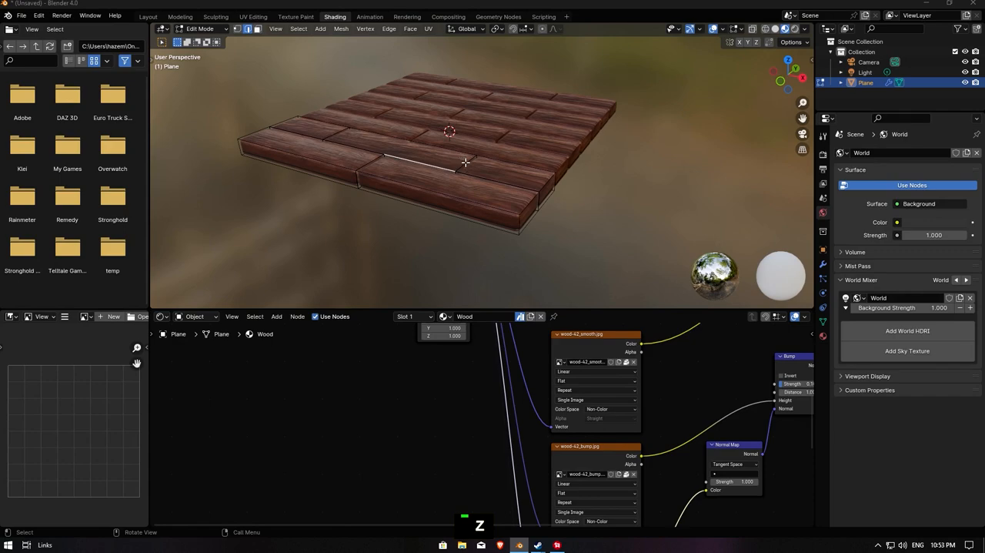
click(465, 163)
key(g)
key(z)
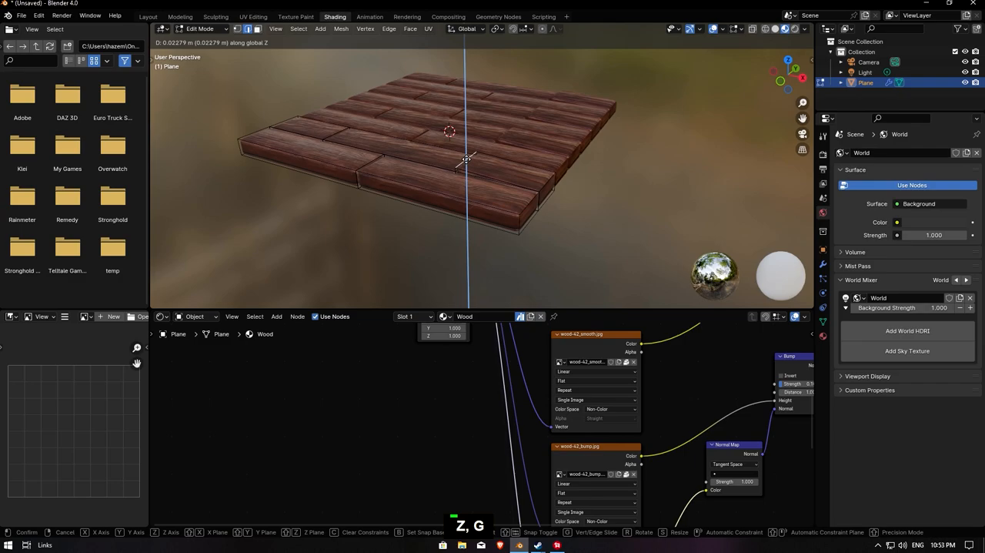
click(465, 161)
- Shift the second row's back edges behind the middle plank and the end plank beside it slightly along Z
middle_drag(457, 145, 427, 153)
click(427, 154)
key(g)
key(z)
click(299, 154)
click(298, 154)
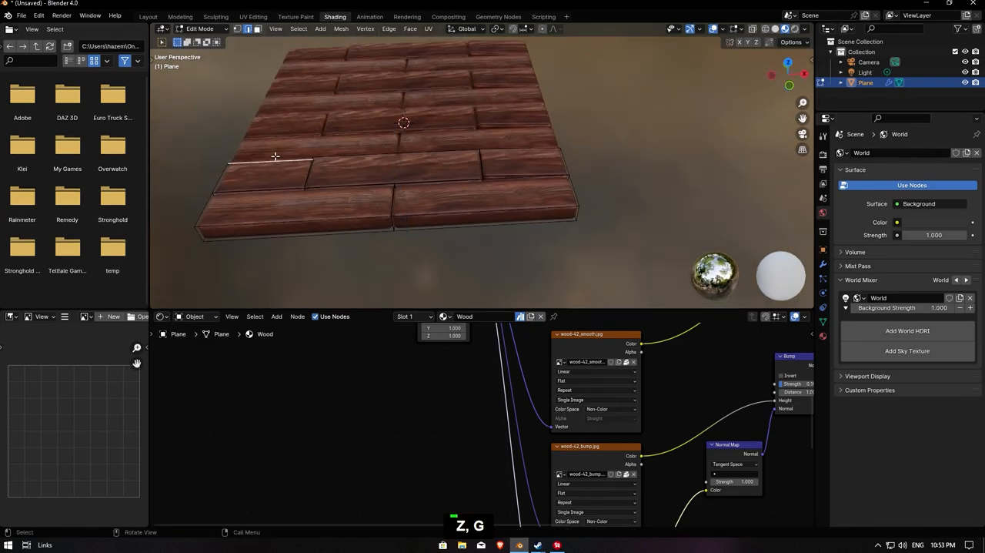
key(g)
key(z)
click(299, 168)
- Lower the second row's joint edge by about 0.03 m along Z and adjust the height of the adjoining edge segment between the rows
double_click(307, 170)
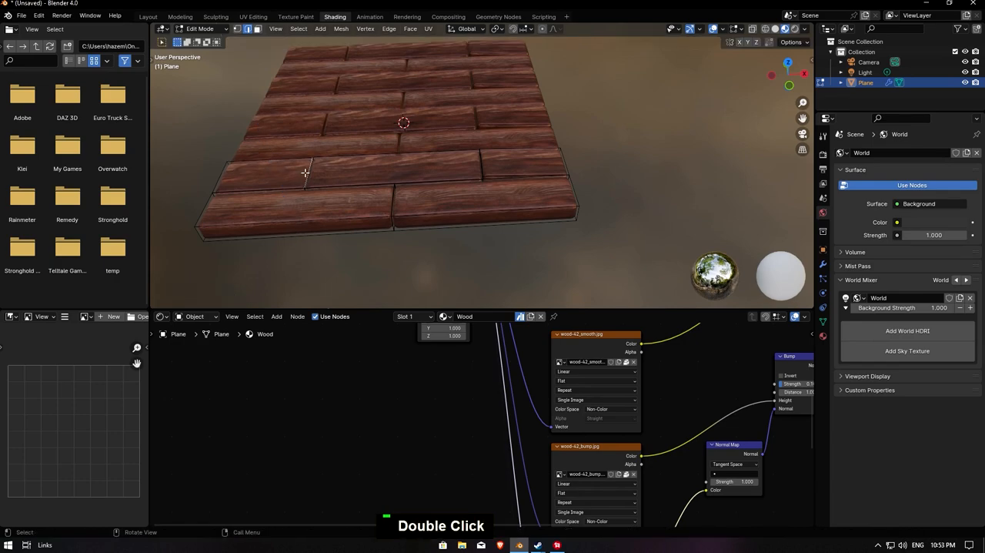
key(g)
key(z)
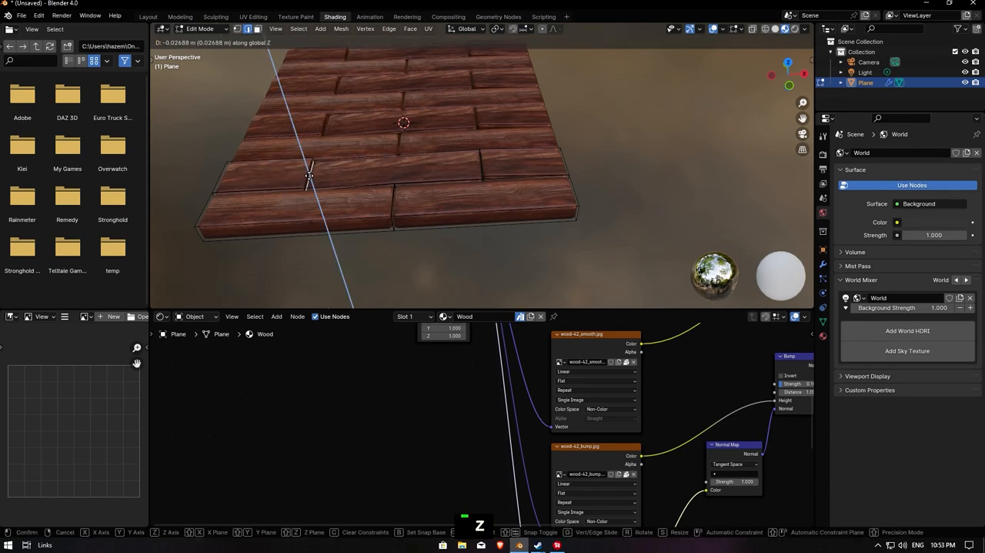
click(308, 173)
click(353, 188)
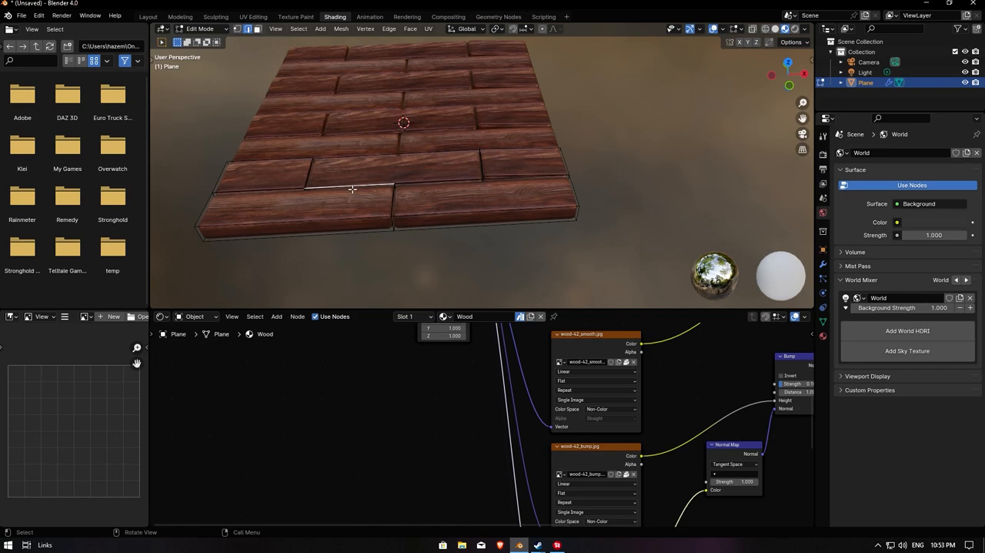
key(g)
key(z)
click(426, 201)
- Tilt the front row's middle joint edge and the second row's first joint edge slightly about the X axis
click(393, 197)
key(r)
key(x)
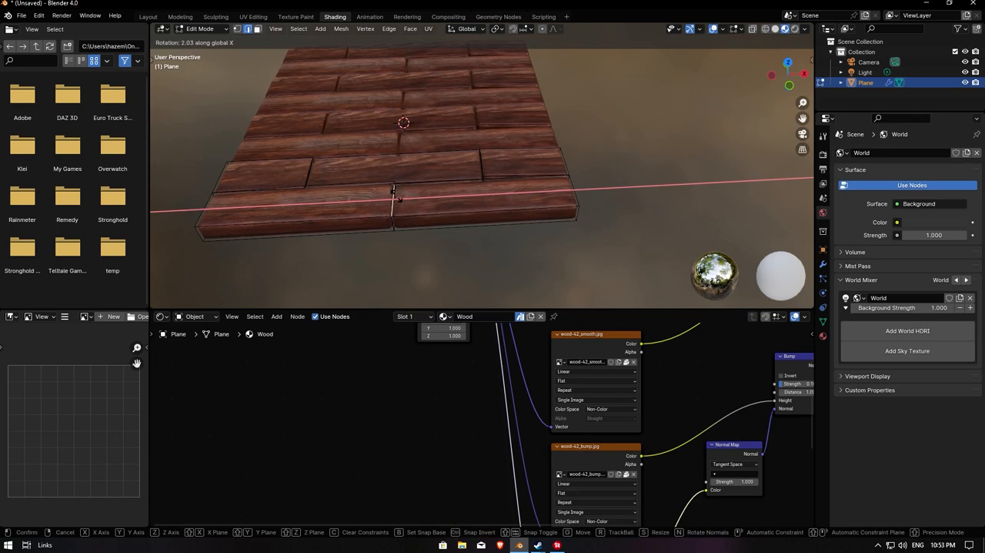
click(395, 194)
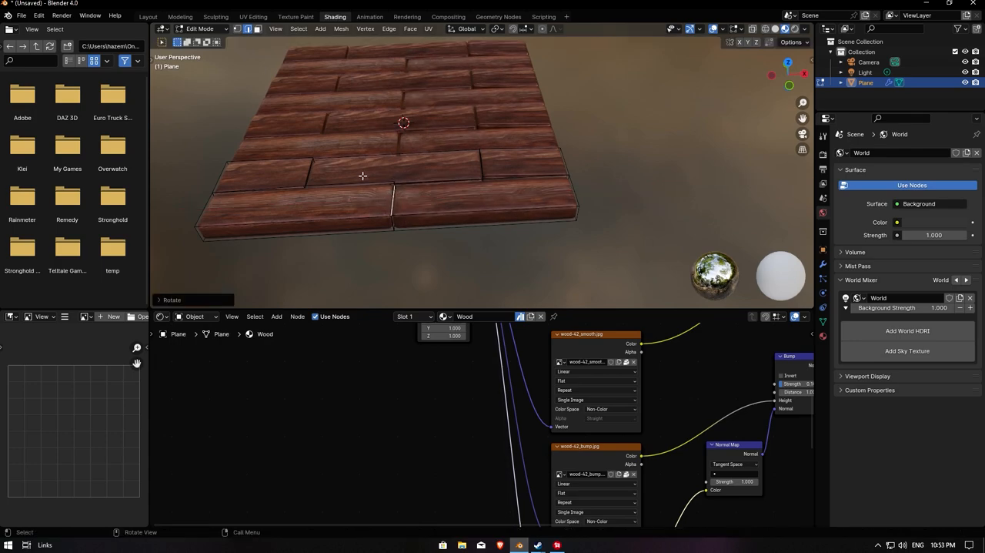
click(310, 164)
key(r)
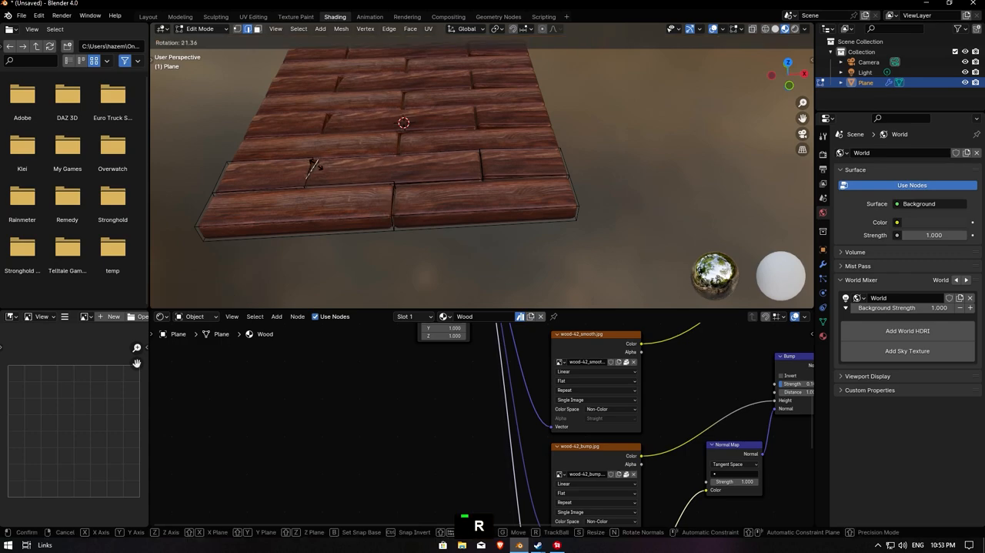
key(y)
key(x)
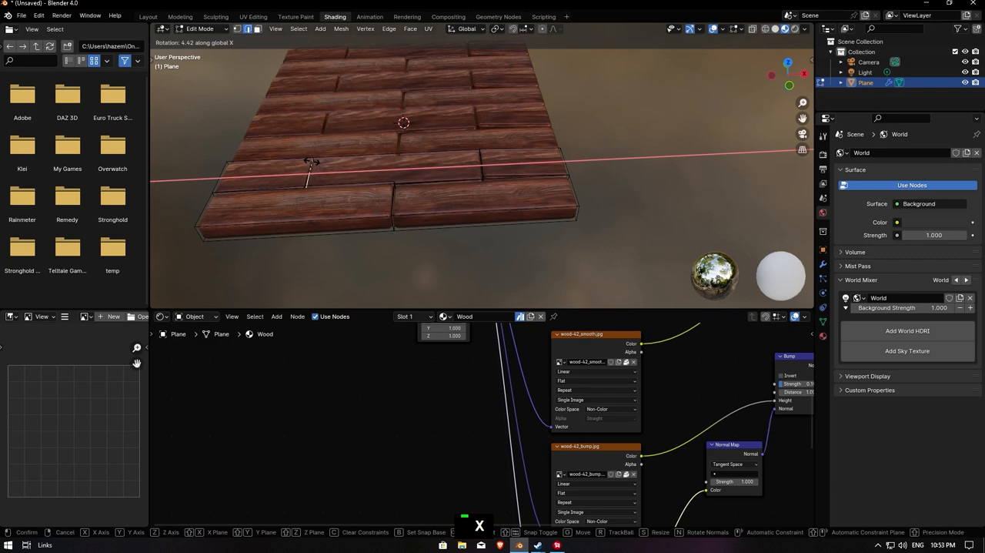
click(304, 161)
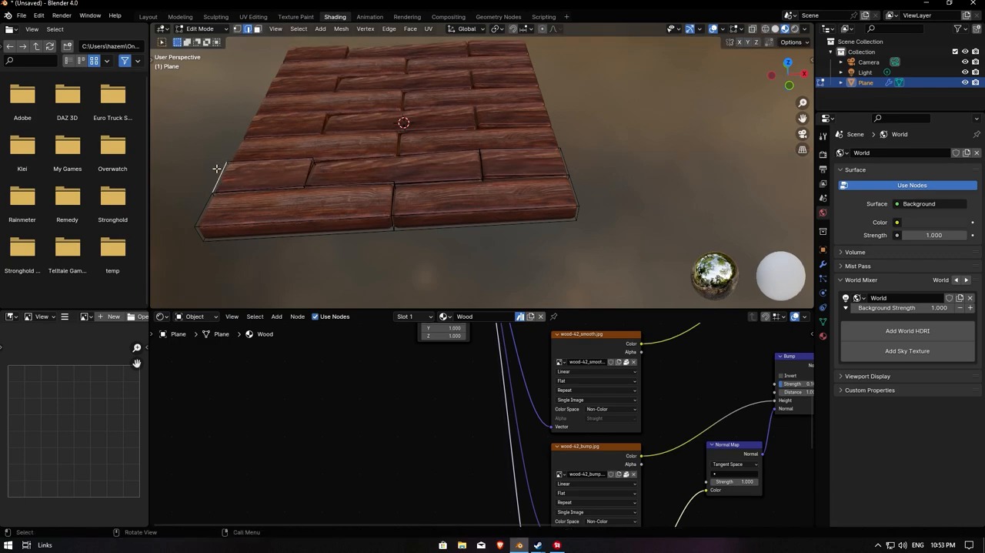
- Rotate the second row's two outer end edges about the X axis, one by about -12° and the opposite one by about 22°
key(r)
key(x)
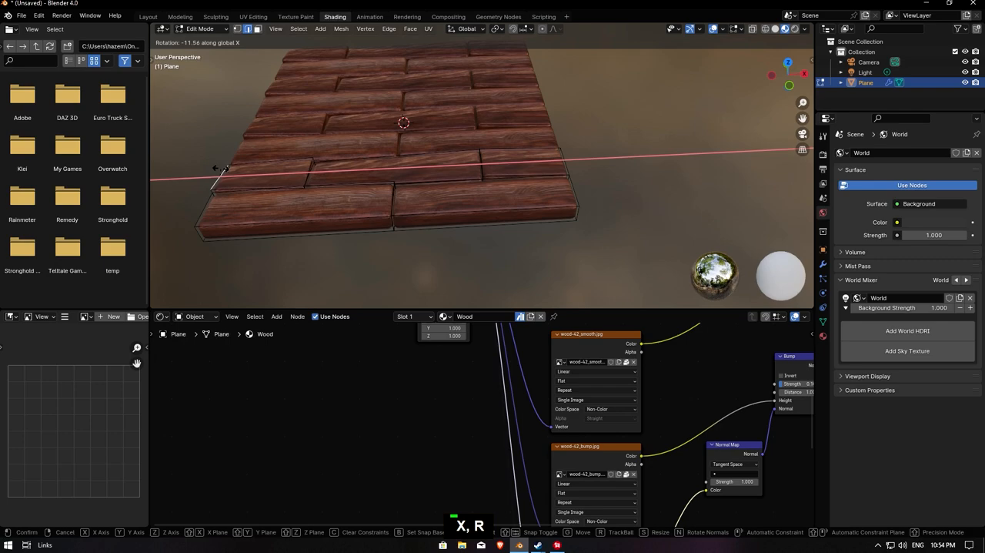
click(221, 168)
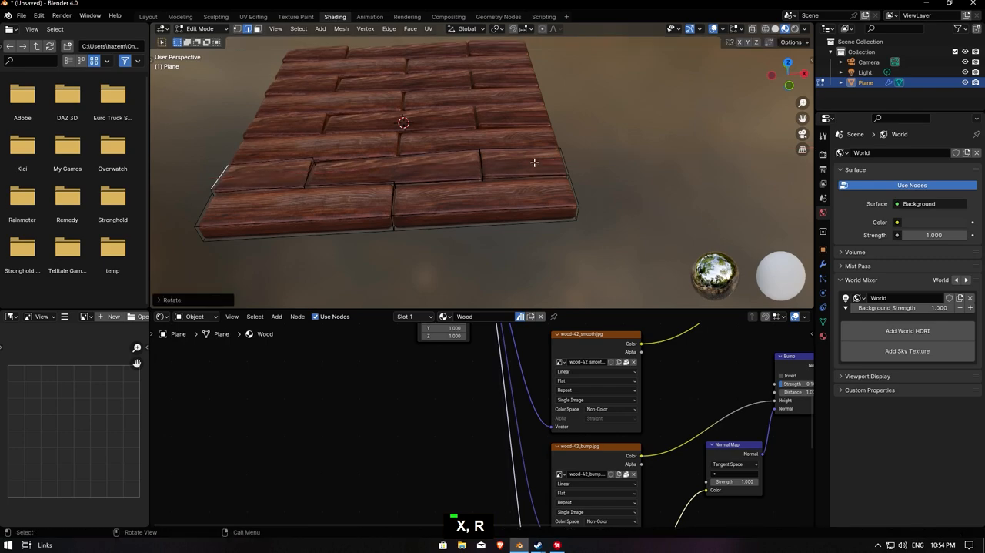
key(r)
key(x)
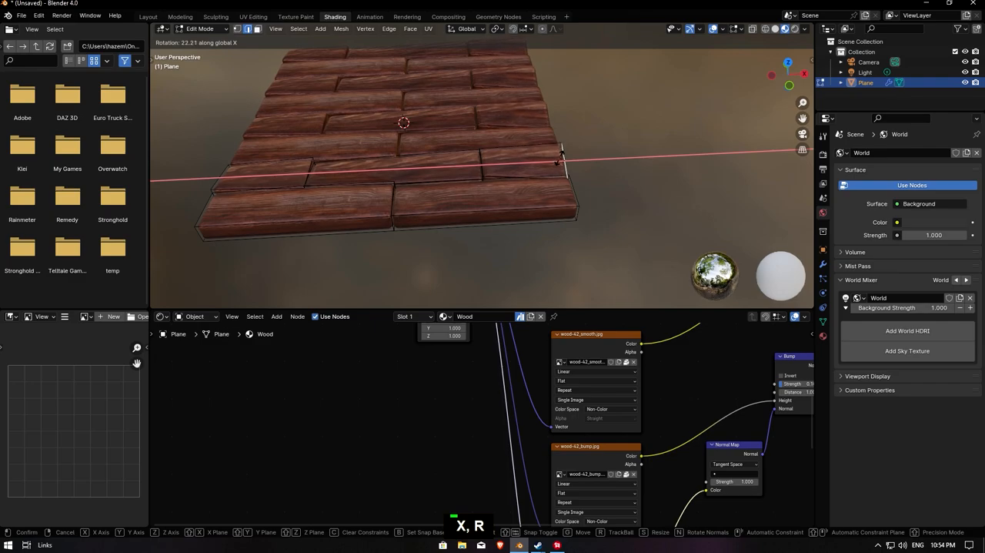
click(565, 150)
- Switch the viewport to Rendered shading and enable Ambient Occlusion, Bloom and Screen Space Reflections in the EEVEE settings
middle_drag(575, 142, 682, 129)
key(z)
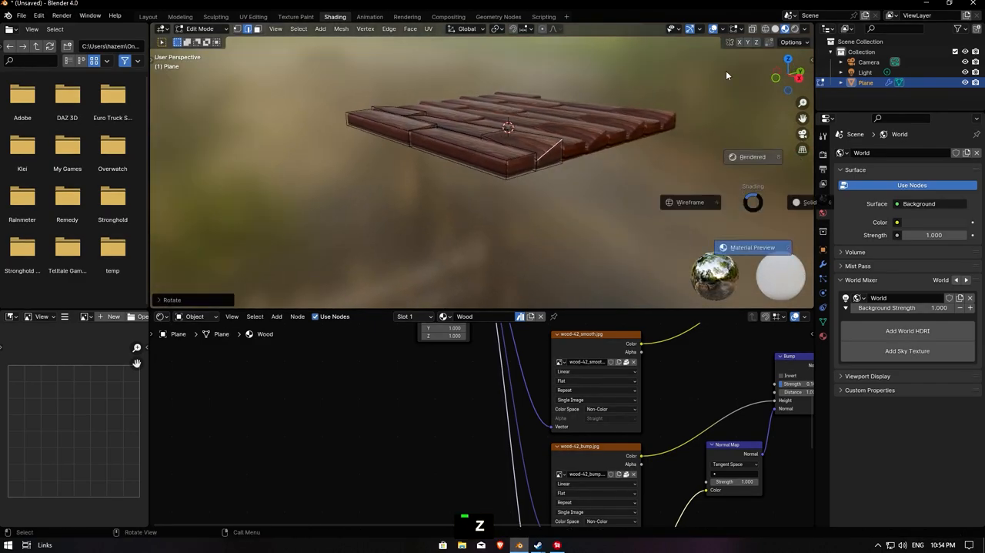
click(762, 142)
click(823, 153)
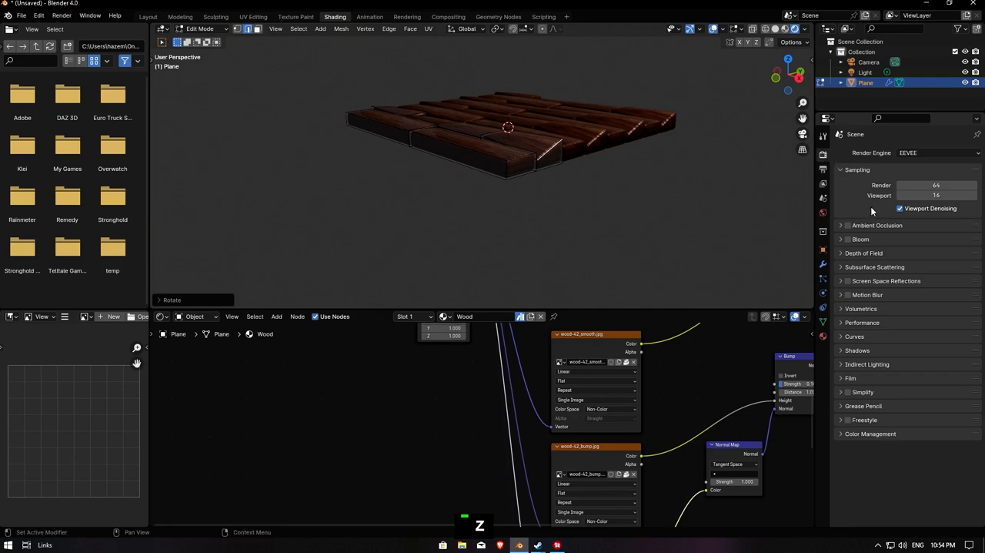
click(849, 224)
click(848, 239)
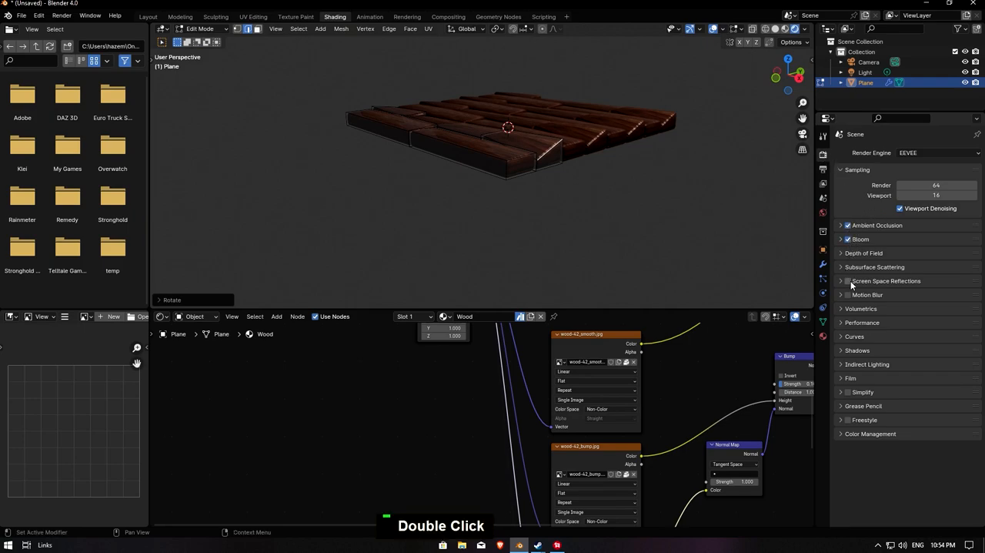
scroll(585, 158, down, 3)
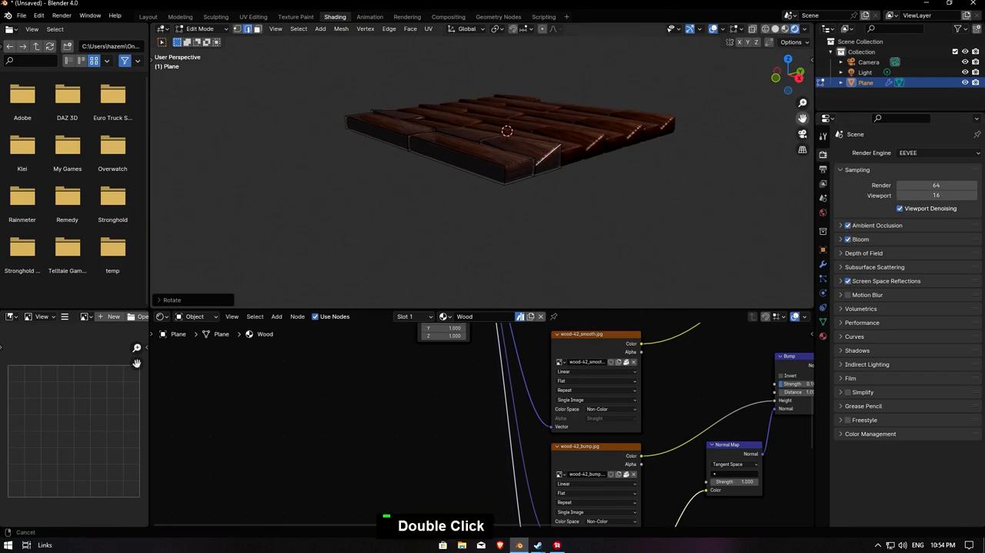
- Select the Light, look through the camera in Object Mode, and move the light along X to stand above the plank floor
mouse_move(585, 158)
middle_down()
mouse_move(651, 156)
mouse_move(589, 150)
middle_up()
click(888, 73)
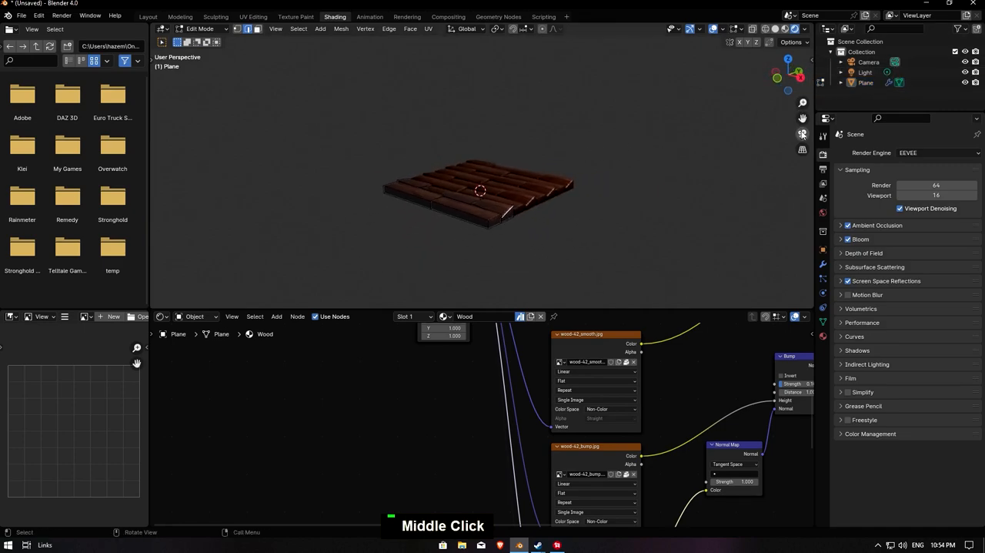
double_click(889, 73)
click(803, 134)
scroll(671, 109, down, 3)
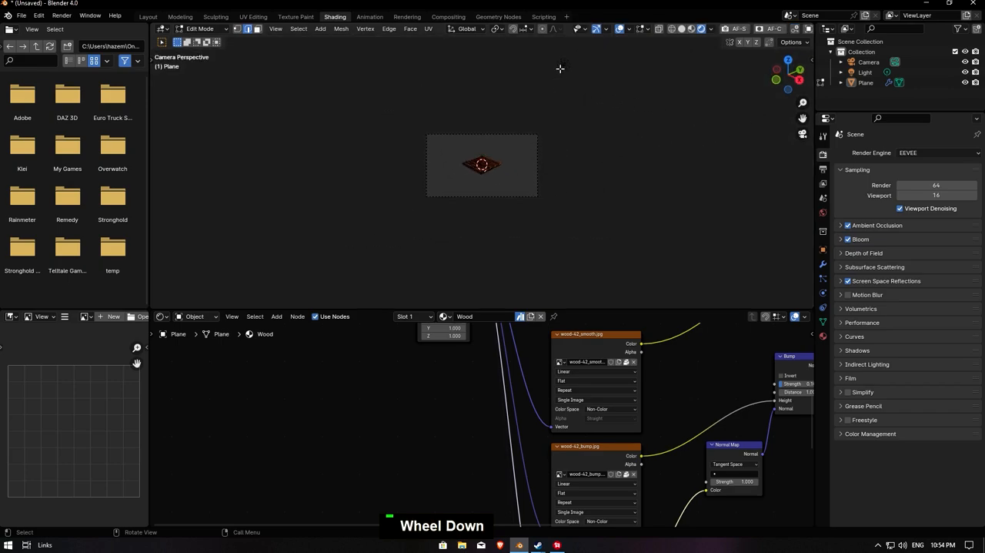
key(Tab)
key(g)
key(z)
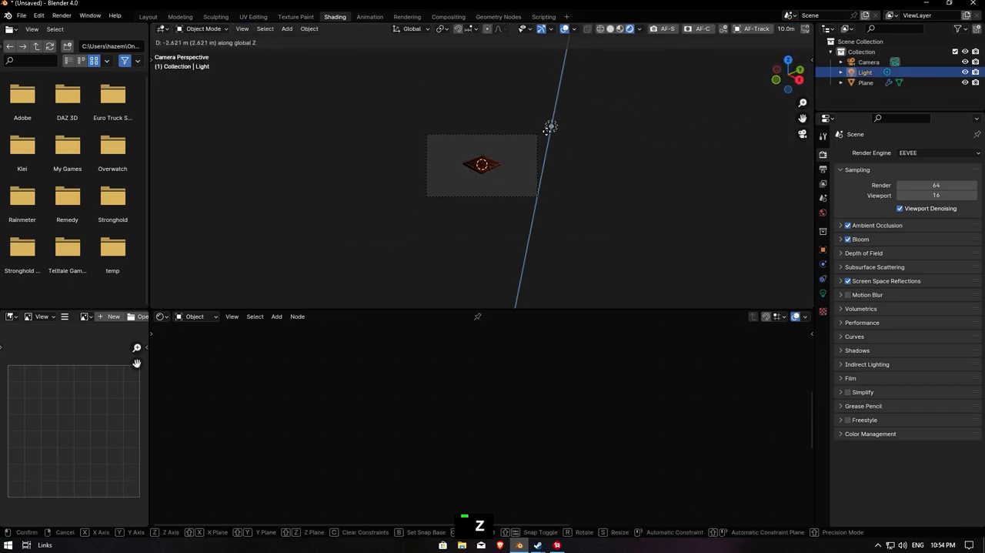
key(x)
click(566, 141)
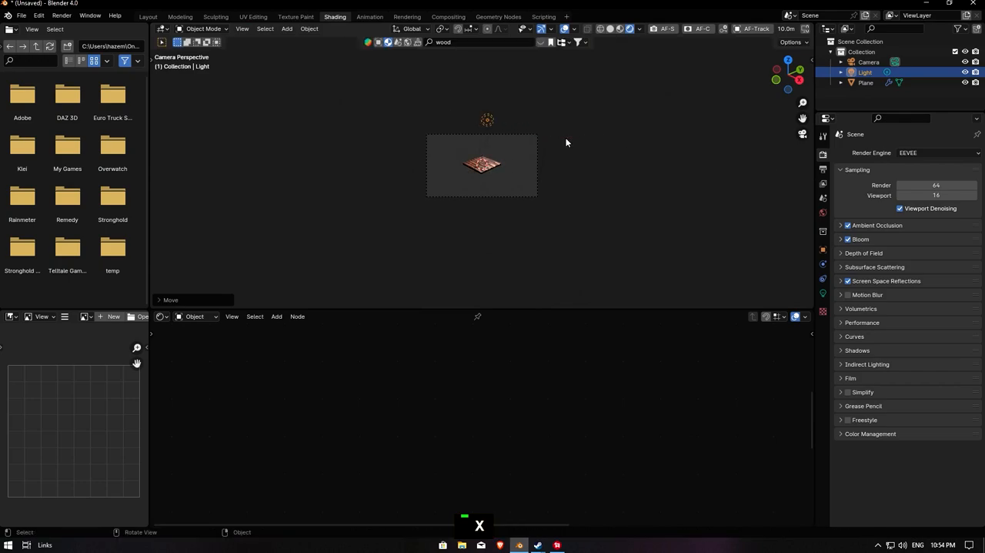
- Raise the light slightly along the Z axis above the planks
scroll(571, 158, up, 3)
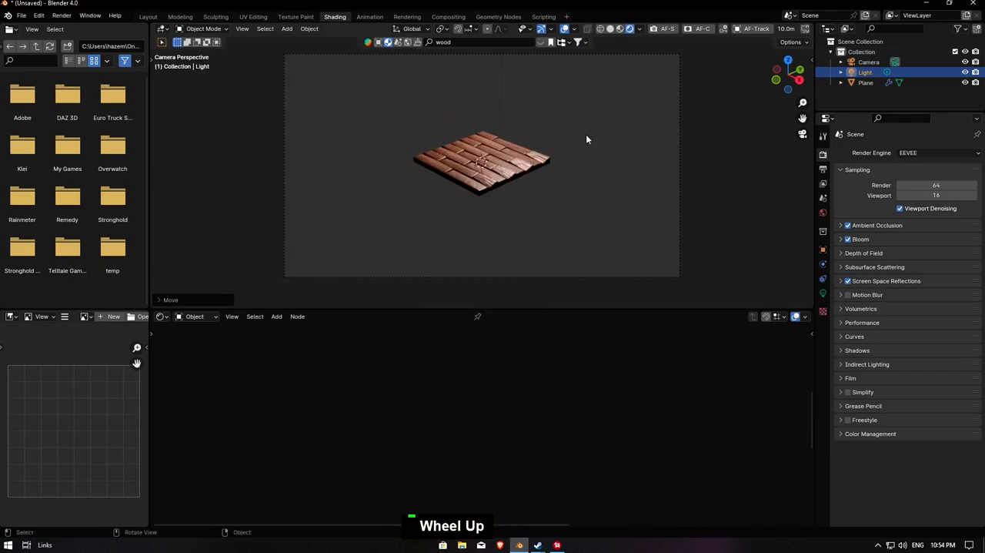
key(g)
key(z)
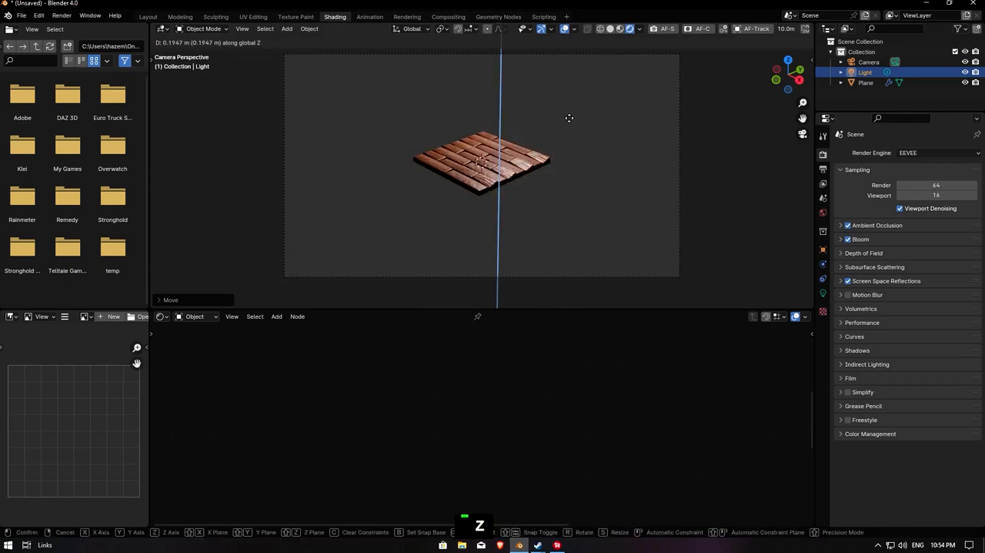
click(563, 108)
- Display the point light's properties and examine the lit planks close up through the camera
click(823, 292)
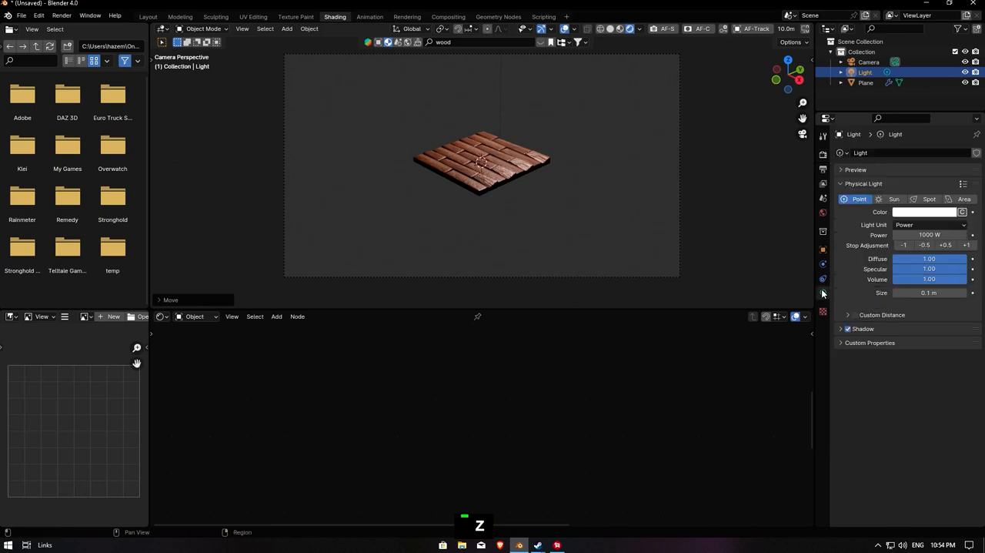
scroll(627, 143, down, 2)
scroll(592, 147, up, 3)
middle_drag(470, 157, 722, 129)
click(803, 133)
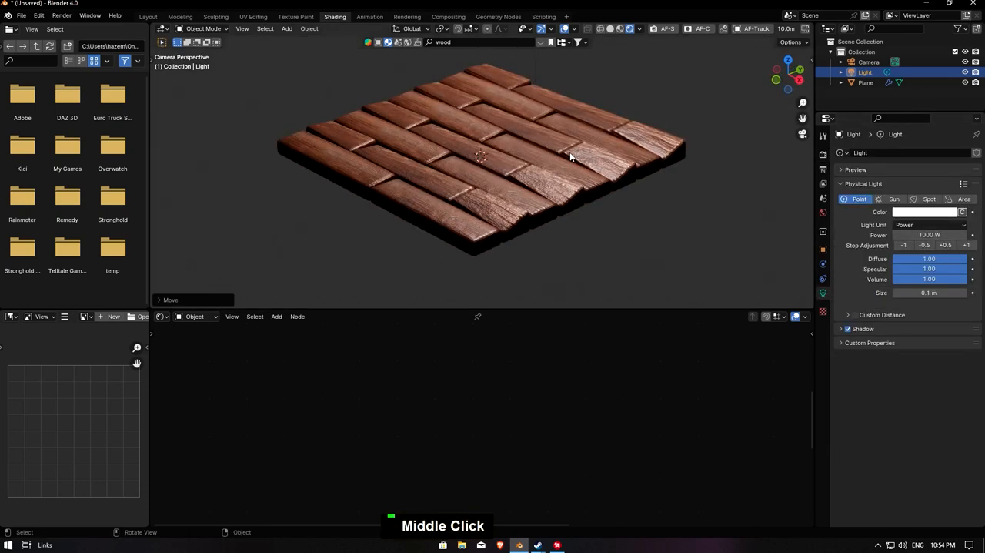